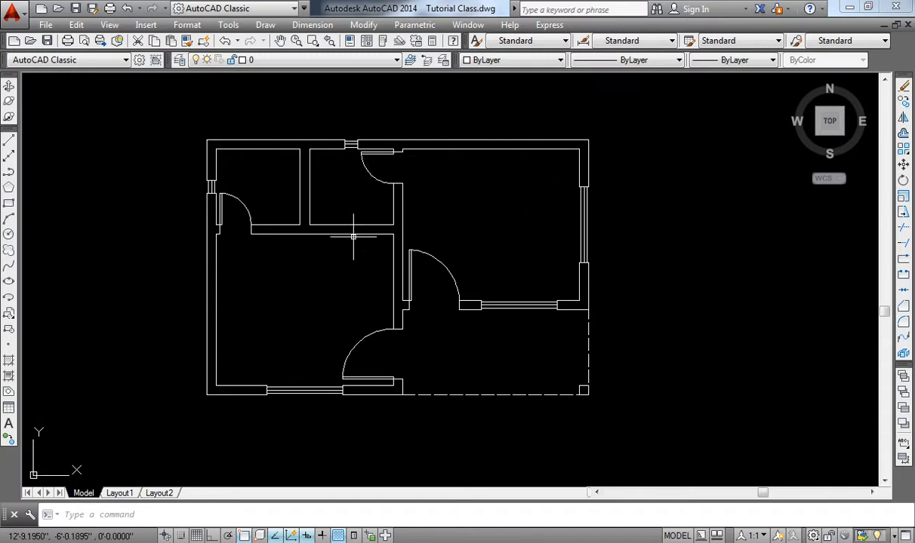
# Add a linear dimension for the overall width of the house, placed just above the top exterior wall.
pyautogui.moveTo(352, 237); pyautogui.dragTo(390, 254, button='middle')
pyautogui.click(313, 25)
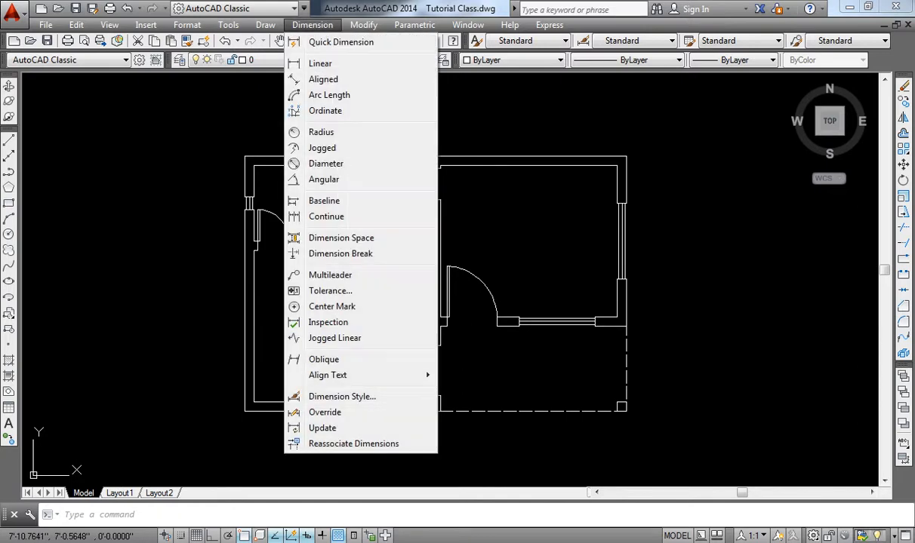
pyautogui.click(323, 64)
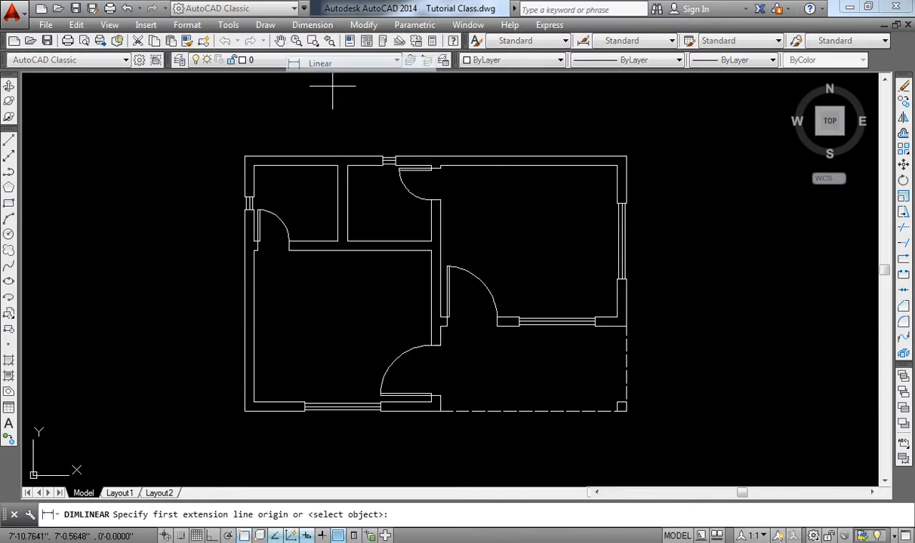
pyautogui.scroll(2, 536, 212)
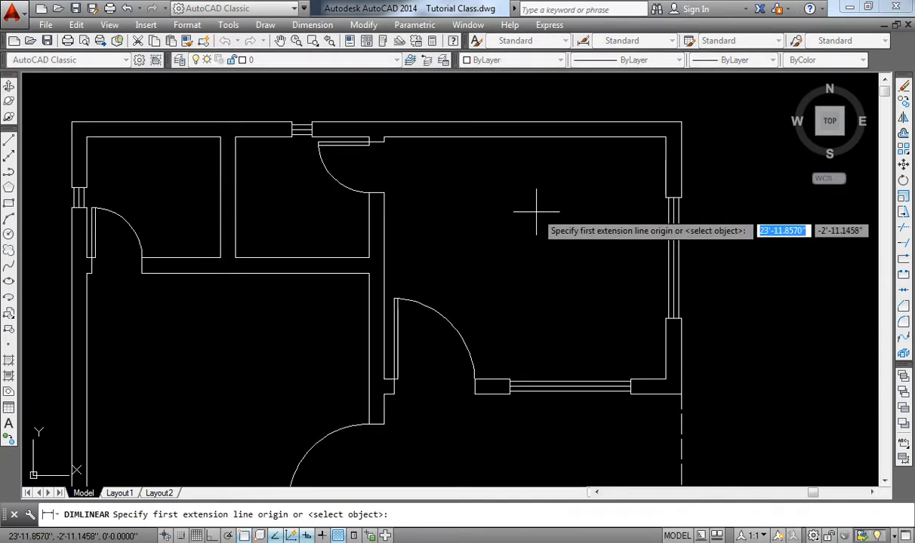
pyautogui.click(71, 122)
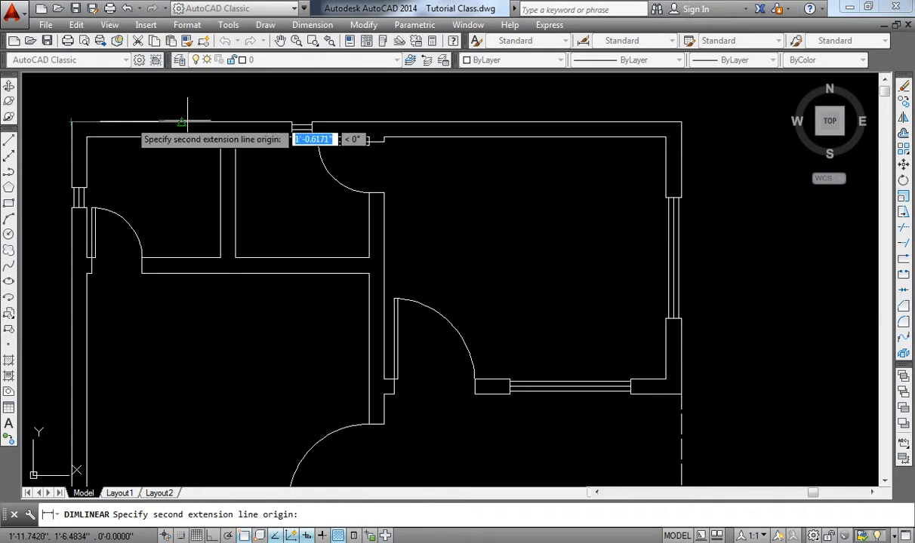
pyautogui.click(682, 122)
pyautogui.click(640, 99)
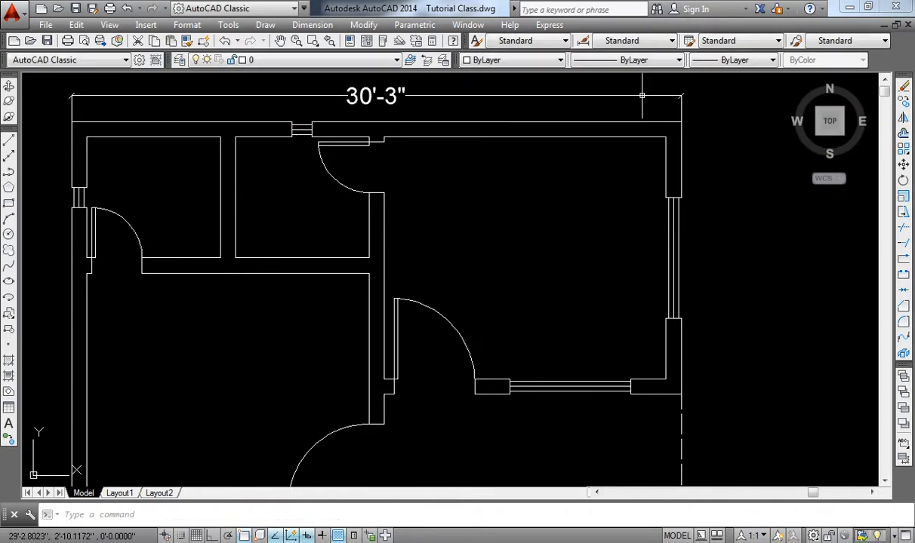
# Add a linear dimension for the overall height of the plan, placed outside the left exterior wall.
pyautogui.scroll(-2, 639, 98)
pyautogui.moveTo(290, 142); pyautogui.dragTo(302, 132, button='middle')
pyautogui.press('Return')
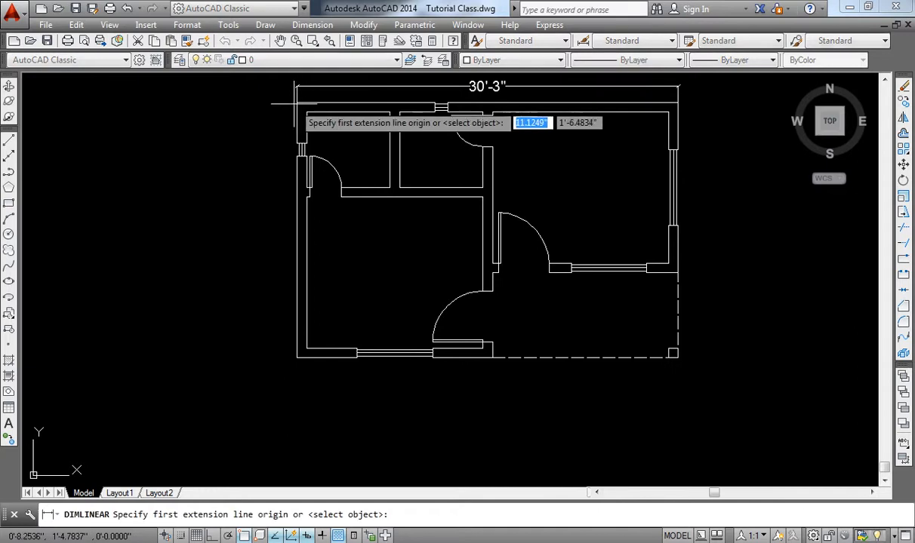
pyautogui.click(297, 103)
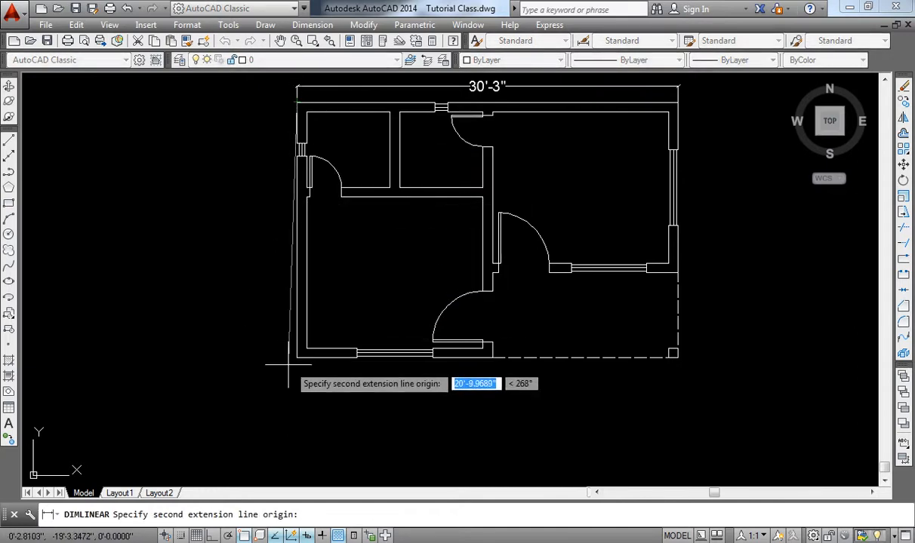
pyautogui.click(299, 358)
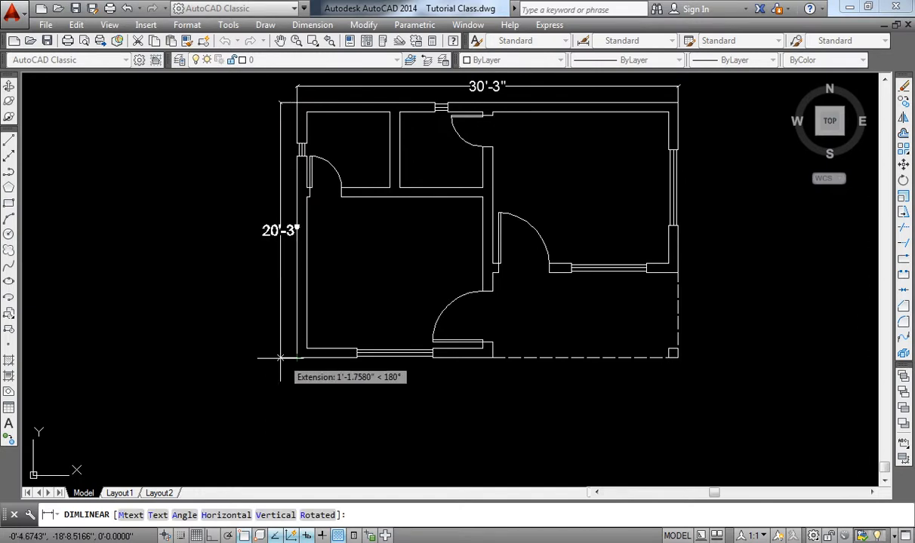
pyautogui.click(270, 357)
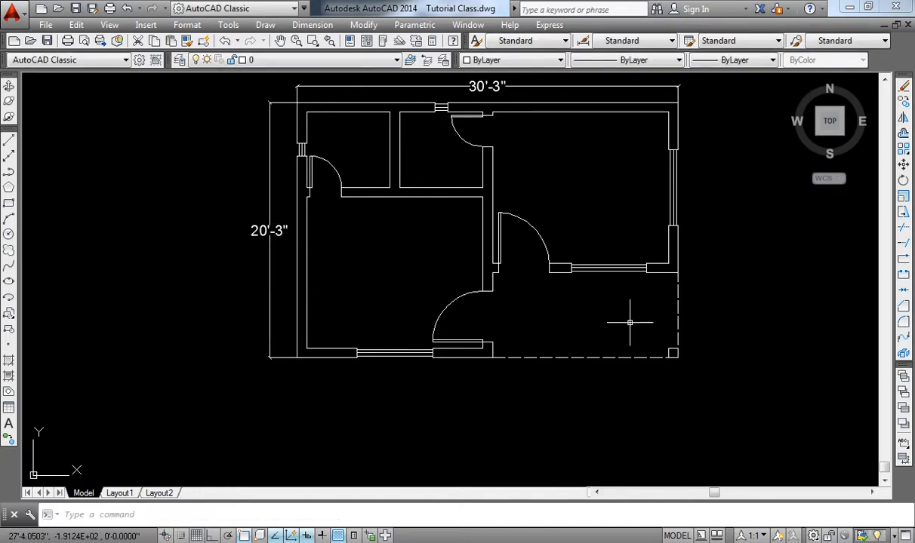
# Dimension the inside width of the upper-right room, placing the dimension line inside the room just below its top wall.
pyautogui.scroll(2, 586, 148)
pyautogui.moveTo(564, 138); pyautogui.dragTo(500, 196, button='middle')
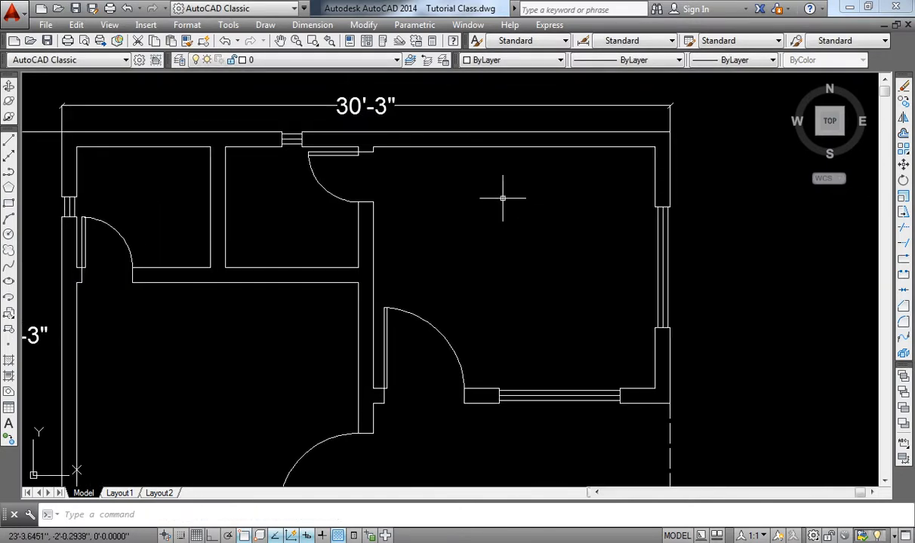
pyautogui.press('Return')
pyautogui.click(373, 146)
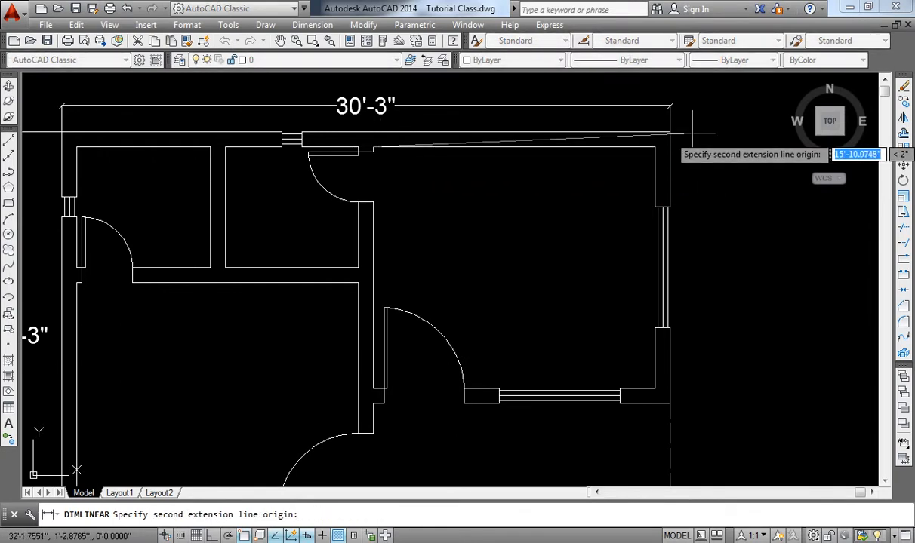
pyautogui.click(655, 147)
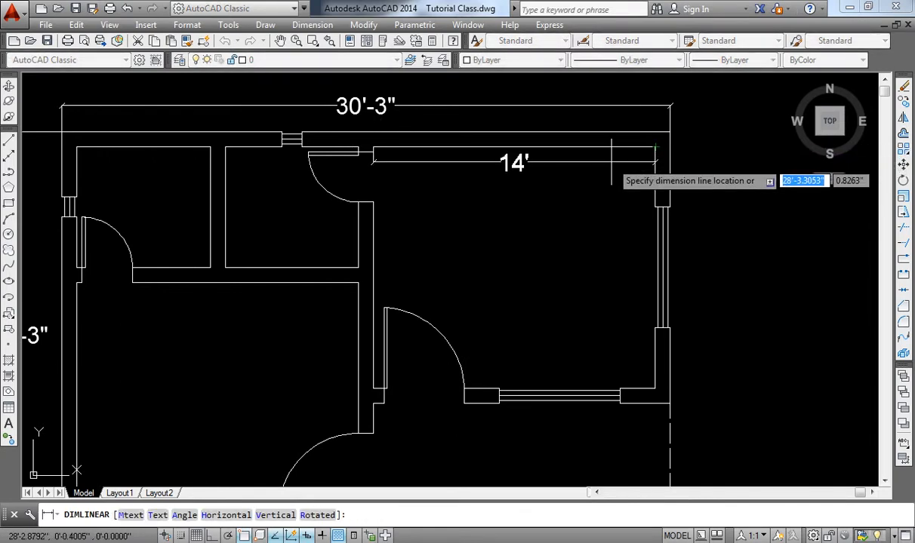
pyautogui.click(581, 176)
# Dimension the inside height of the upper-right room, placing the dimension line outside the right exterior wall.
pyautogui.moveTo(429, 317)
pyautogui.mouseDown(button='middle')
pyautogui.moveTo(508, 201)
pyautogui.moveTo(448, 286)
pyautogui.mouseUp(button='middle')
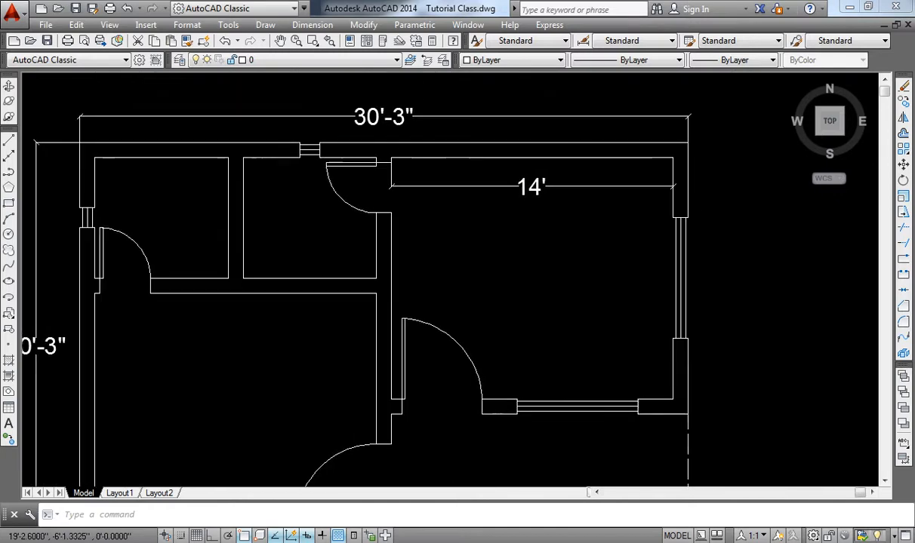
pyautogui.press('Return')
pyautogui.click(674, 399)
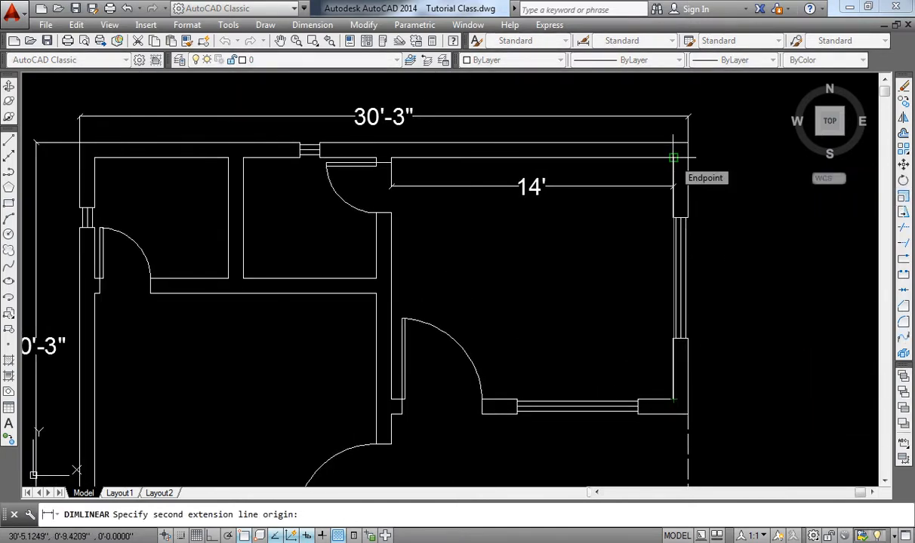
pyautogui.click(673, 158)
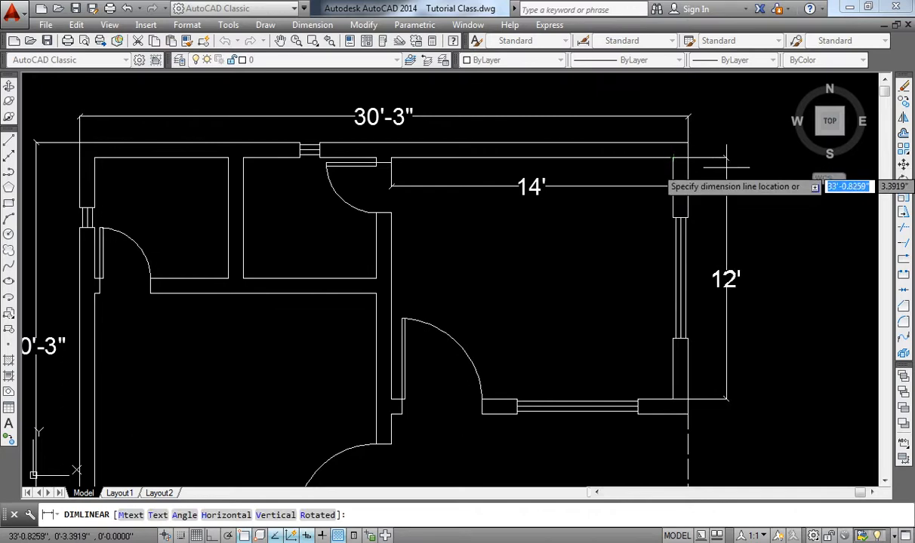
pyautogui.click(727, 170)
# Dimension the inside height of the lower-left room, placing the dimension line inside the room near its left wall.
pyautogui.scroll(-2, 727, 170)
pyautogui.scroll(3, 423, 360)
pyautogui.press('Return')
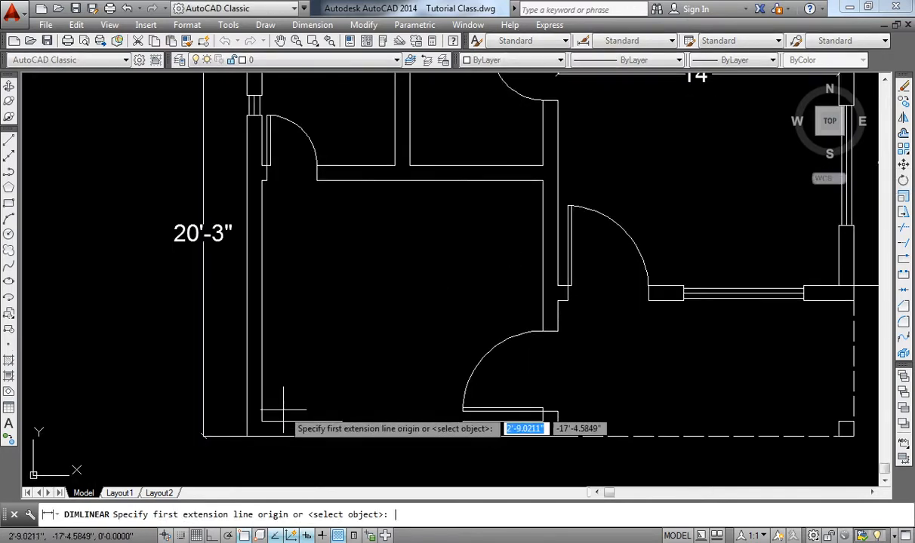
pyautogui.click(261, 421)
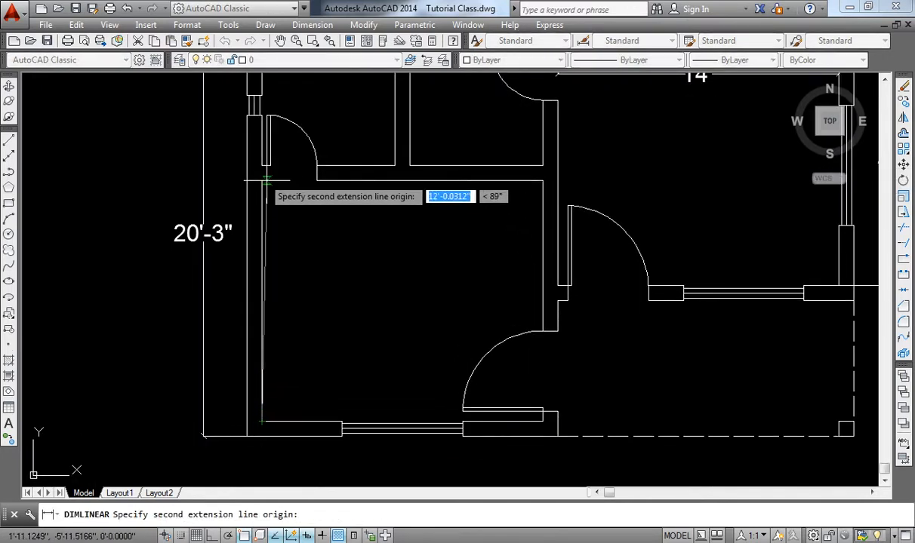
pyautogui.click(261, 180)
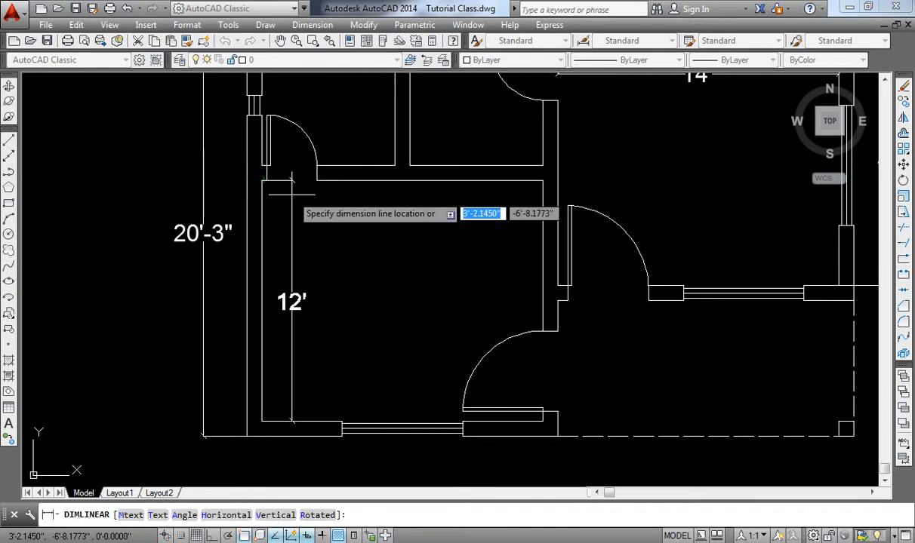
pyautogui.click(291, 256)
pyautogui.press('Return')
pyautogui.click(547, 241)
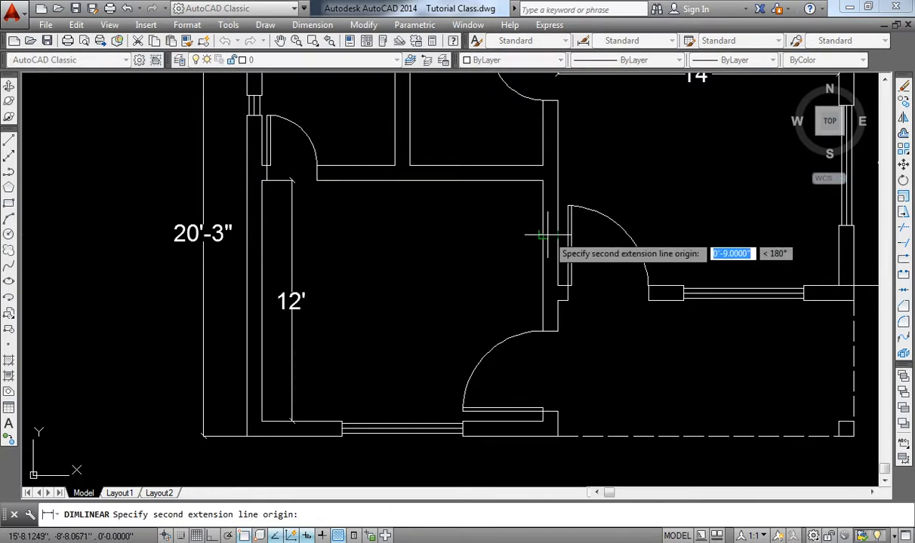
pyautogui.press('Escape')
# Dimension the inside width of the lower-left room between its side walls, placing the dimension line across the room's upper part.
pyautogui.press('Return')
pyautogui.click(543, 235)
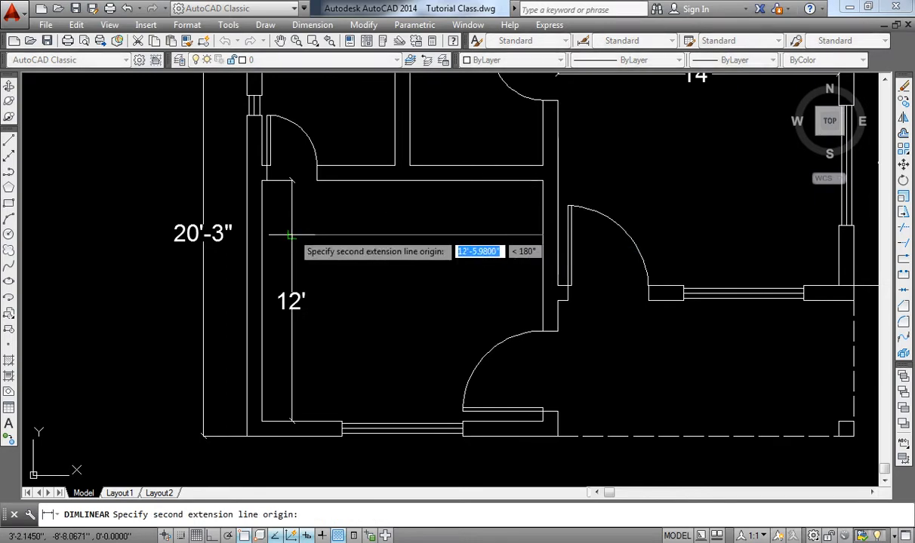
pyautogui.click(264, 228)
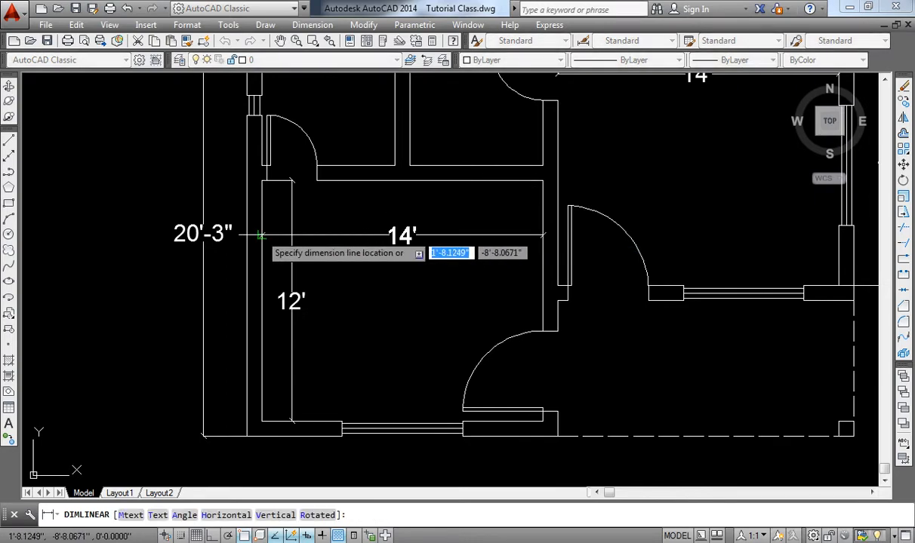
pyautogui.click(361, 237)
# Dimension the depth of the dashed porch area from the room's outer wall corner to the column's outer corner, placed outside the right edge.
pyautogui.moveTo(545, 363); pyautogui.dragTo(236, 332, button='middle')
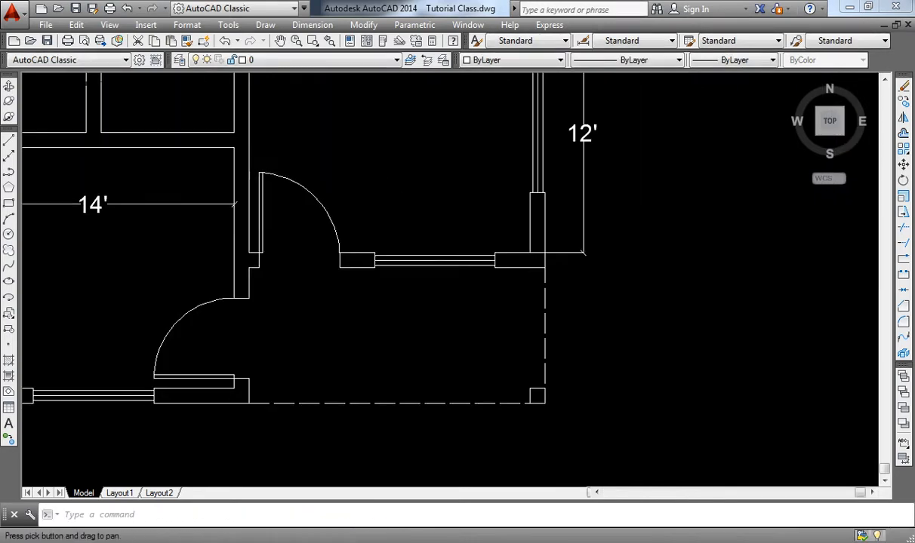
pyautogui.press('Return')
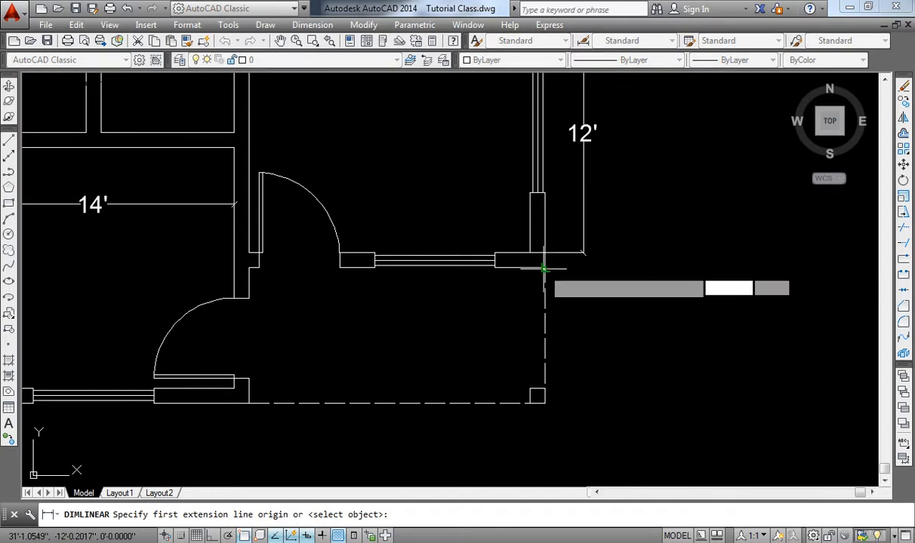
pyautogui.click(545, 267)
pyautogui.click(542, 403)
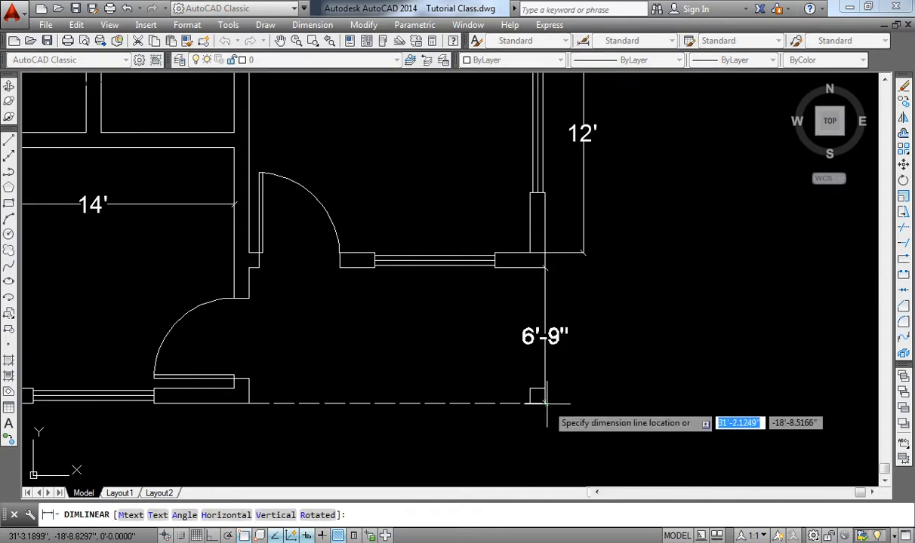
pyautogui.click(582, 405)
# Dimension the width of the dashed porch area from the wall corner to the column's outer corner, placed below the plan.
pyautogui.press('Return')
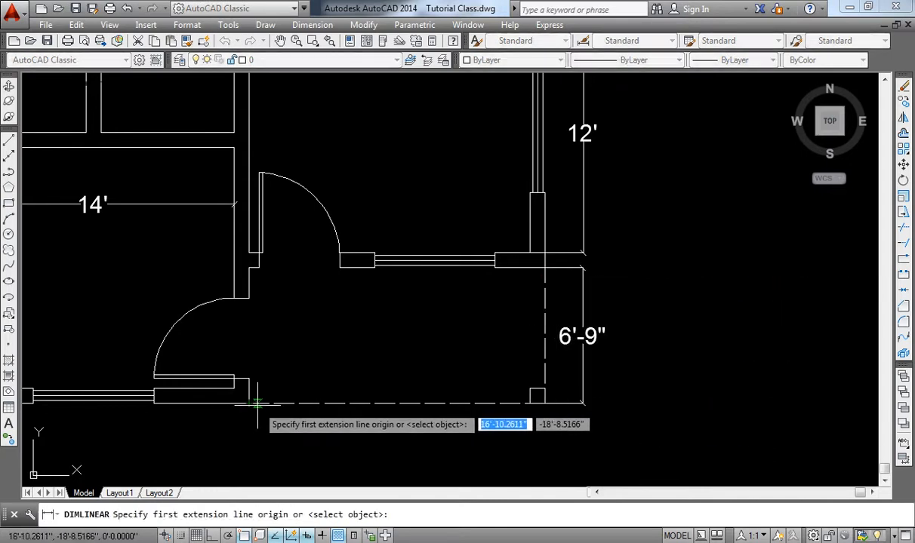
pyautogui.click(249, 405)
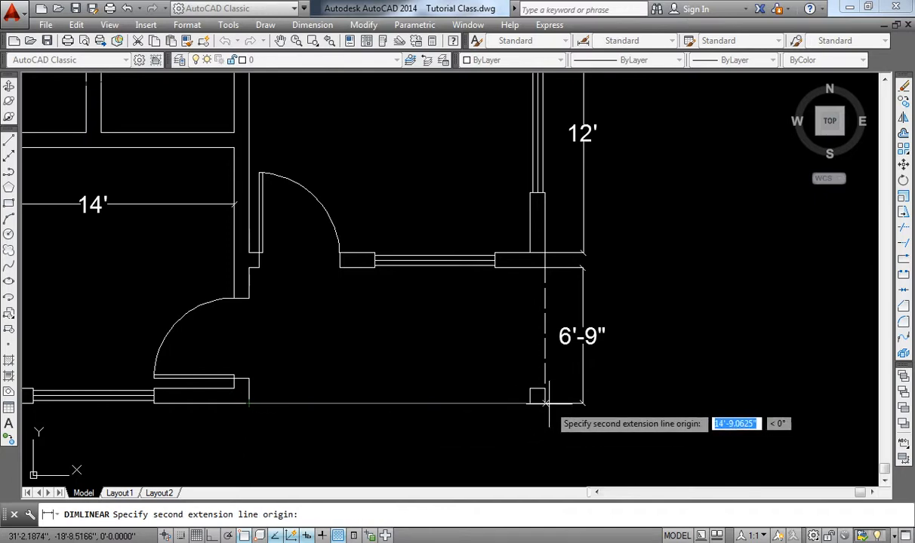
pyautogui.click(545, 404)
pyautogui.click(392, 427)
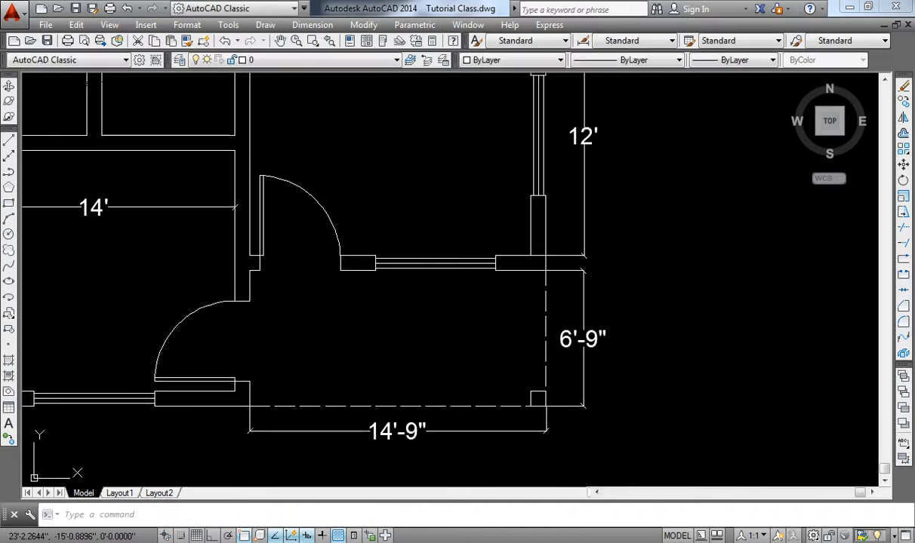
# Dimension the width of the window in the upper-right room's bottom wall, placing the dimension line just below the wall.
pyautogui.moveTo(384, 331); pyautogui.dragTo(468, 385, button='middle')
pyautogui.scroll(2, 547, 313)
pyautogui.press('Return')
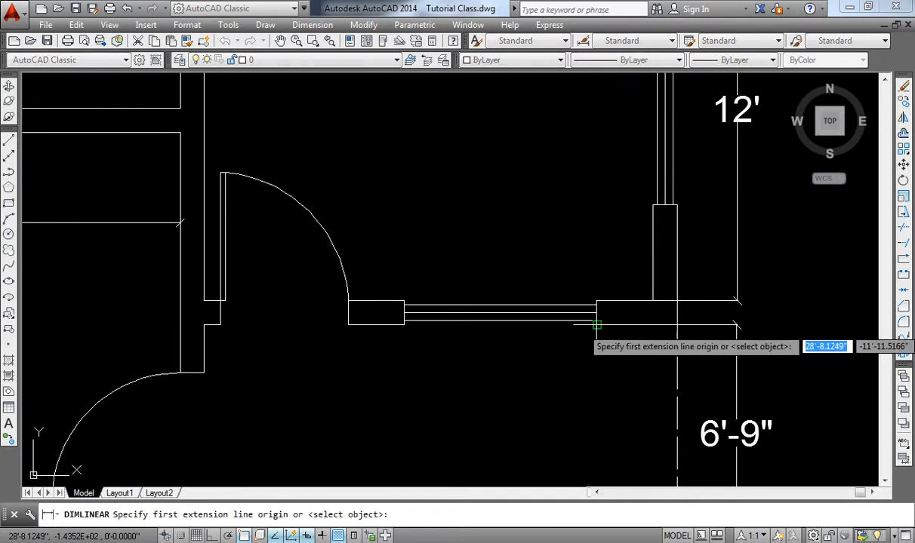
pyautogui.click(596, 325)
pyautogui.click(405, 325)
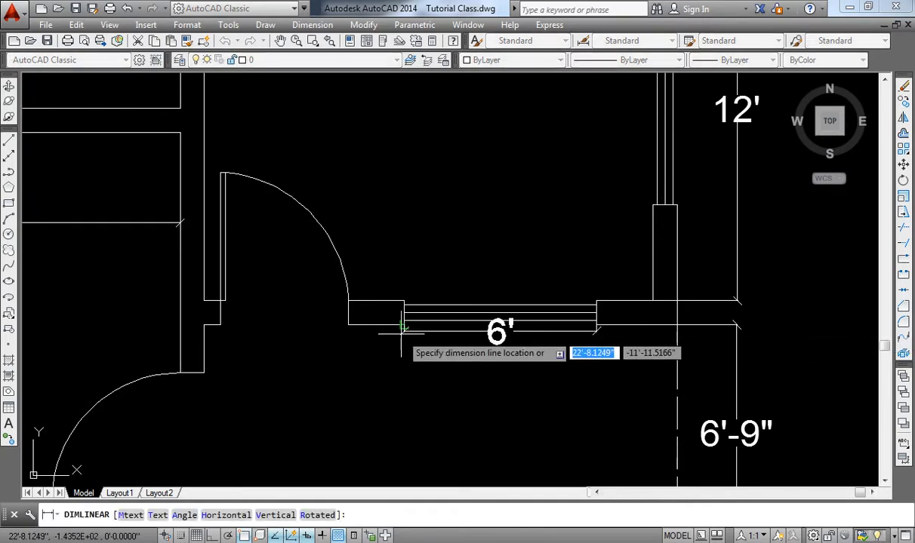
pyautogui.click(405, 355)
# Dimension the door opening in the upper-right room's bottom wall, placing the dimension line within the opening.
pyautogui.moveTo(260, 388); pyautogui.dragTo(324, 426, button='middle')
pyautogui.press('Return')
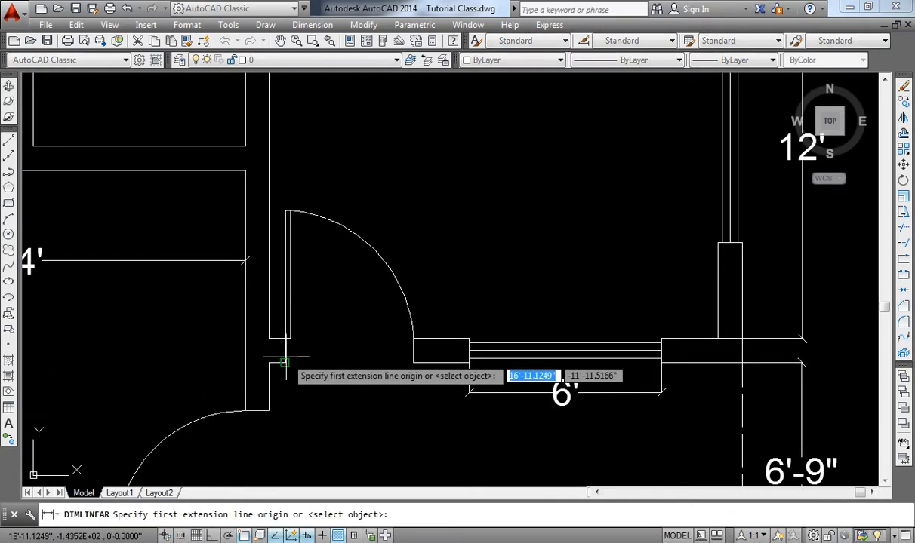
pyautogui.click(285, 363)
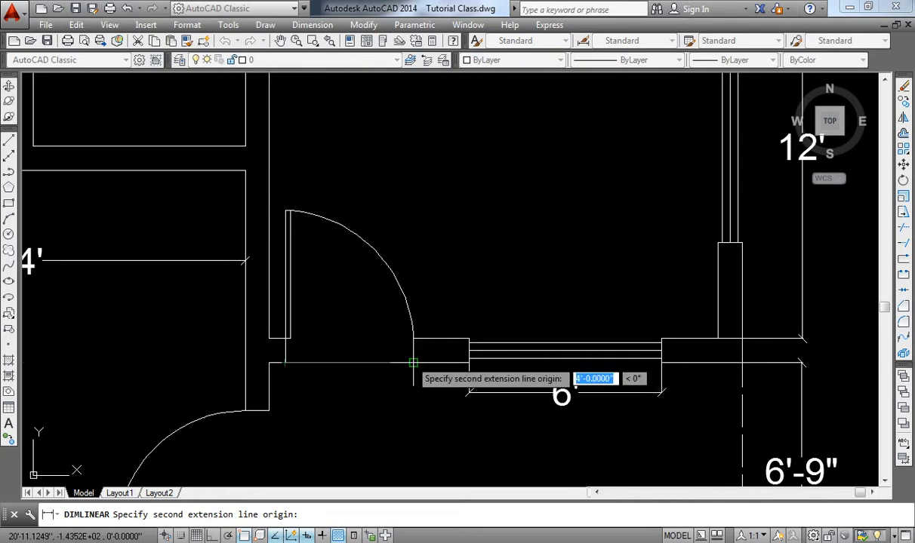
pyautogui.click(413, 363)
pyautogui.click(408, 352)
# Dimension the opening of the small door between the upper-middle room and the upper-right room, placing the dimension line within the opening.
pyautogui.scroll(-2, 408, 352)
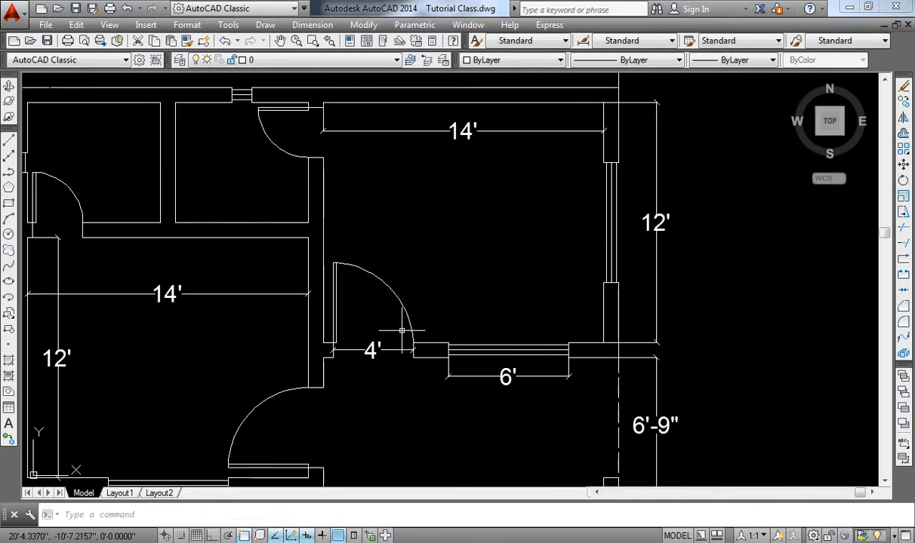
pyautogui.moveTo(305, 222); pyautogui.dragTo(353, 309, button='middle')
pyautogui.scroll(5, 327, 203)
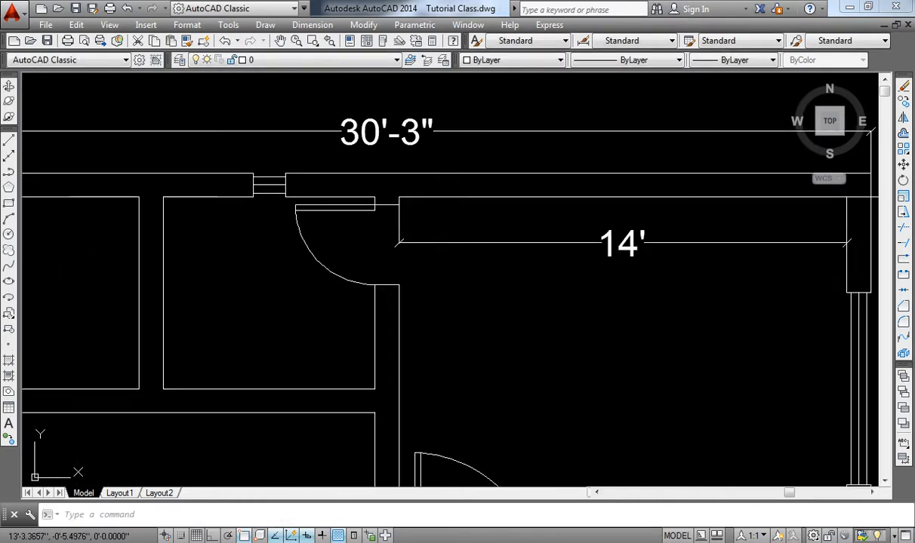
pyautogui.scroll(2, 347, 267)
pyautogui.press('Return')
pyautogui.click(431, 230)
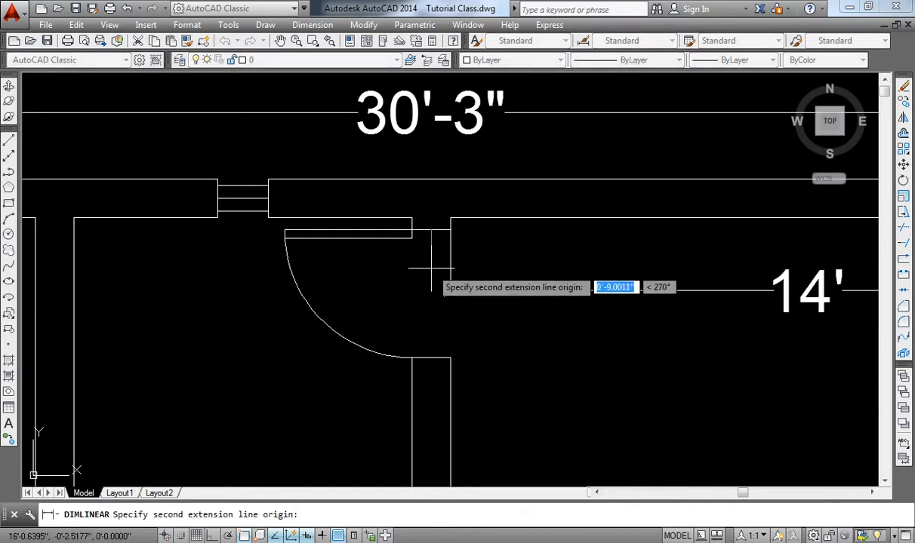
pyautogui.click(431, 359)
pyautogui.click(435, 361)
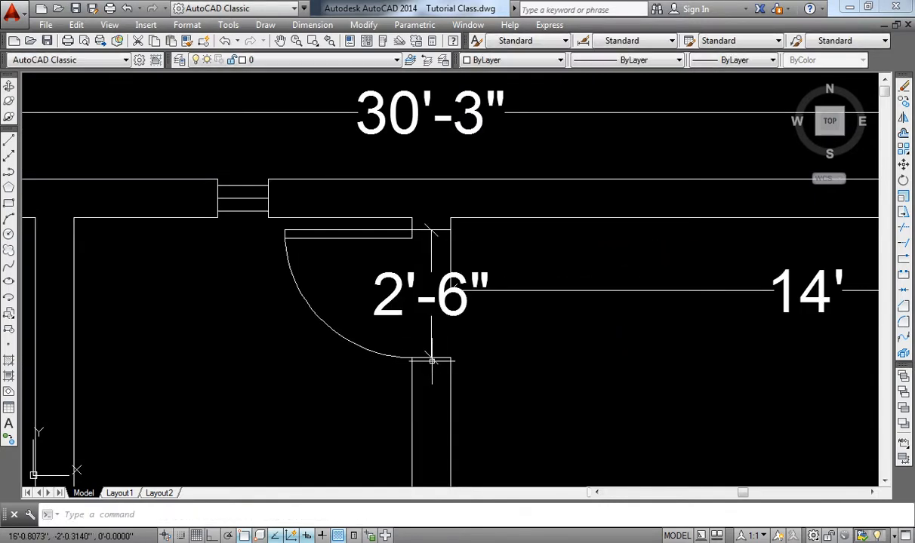
# Dimension the inside width of the upper-left room, placing the dimension line above the overall width dimension.
pyautogui.scroll(-3, 436, 355)
pyautogui.scroll(3, 310, 333)
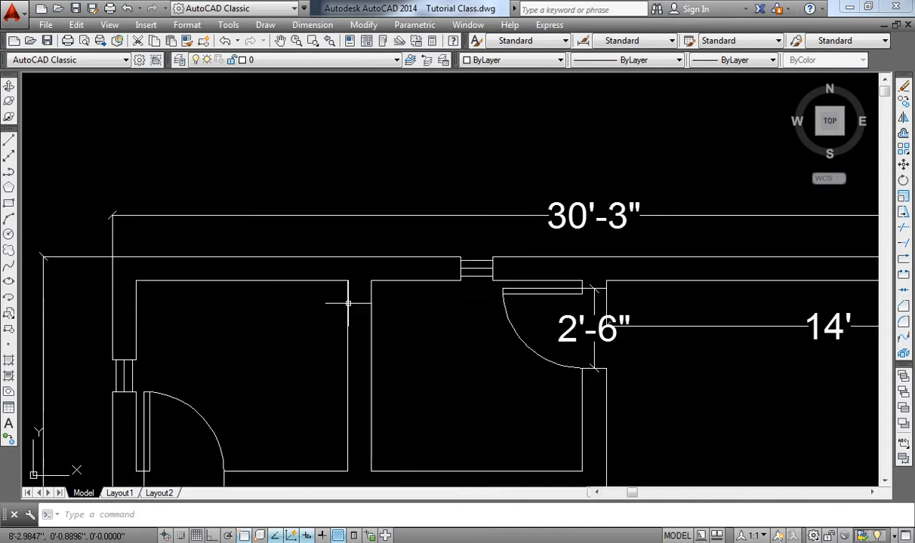
pyautogui.press('Return')
pyautogui.click(347, 280)
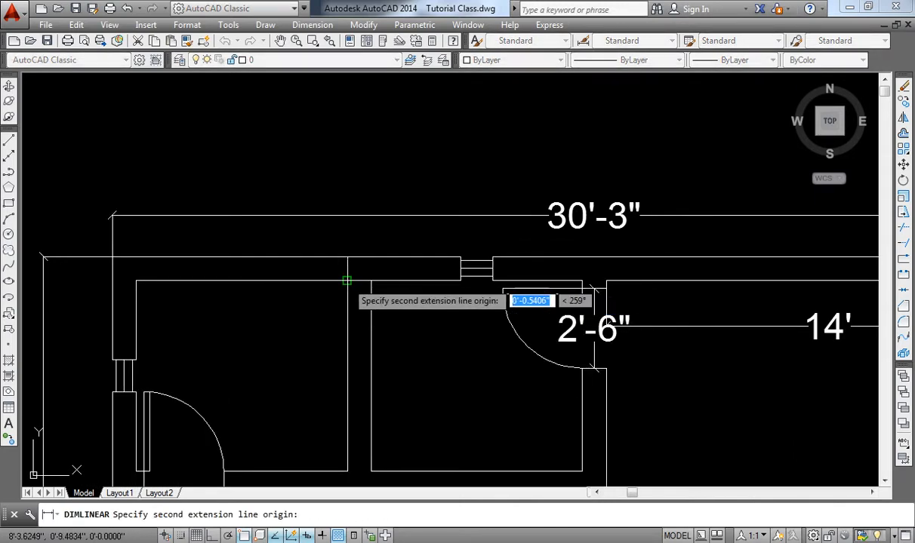
pyautogui.click(135, 281)
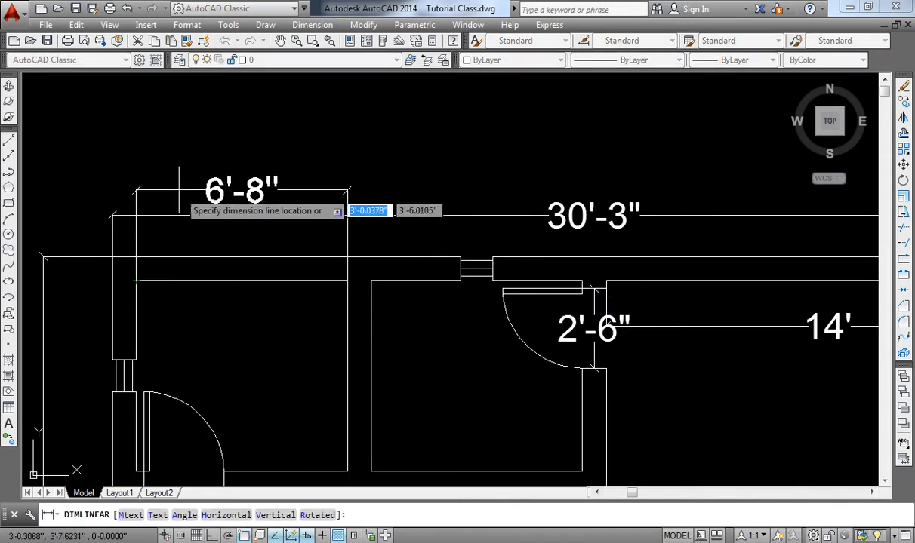
pyautogui.click(170, 184)
# Dimension the inside height of the upper-left room along its right wall, placing the dimension line inside the room.
pyautogui.moveTo(310, 320); pyautogui.dragTo(309, 296, button='middle')
pyautogui.press('Return')
pyautogui.click(344, 256)
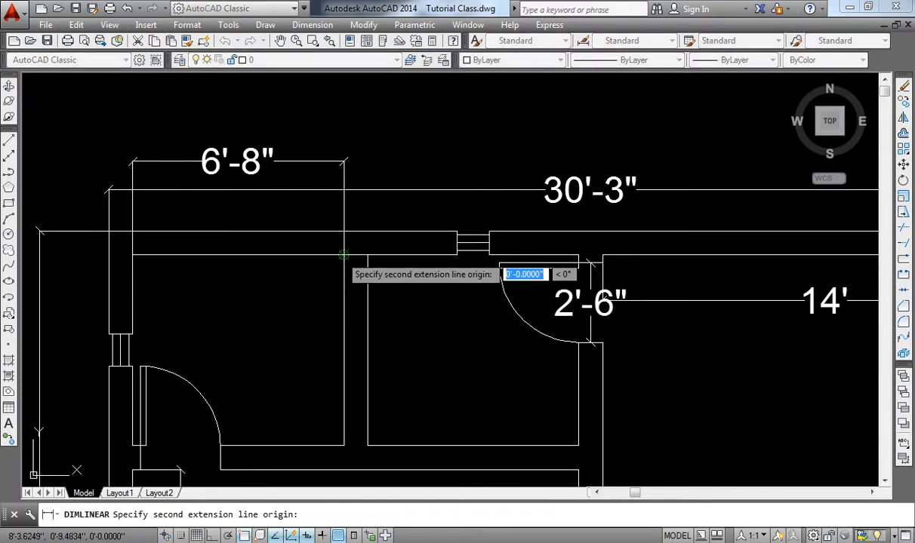
pyautogui.click(343, 446)
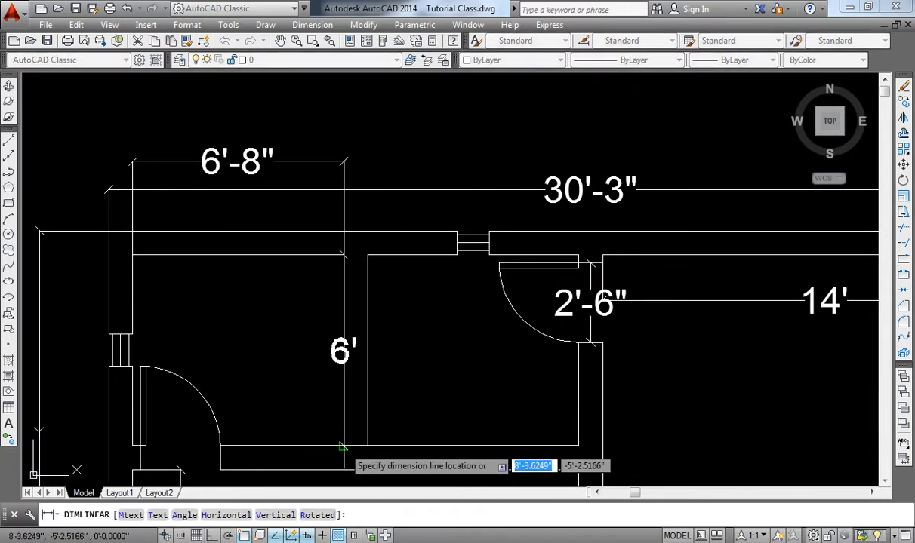
pyautogui.click(296, 417)
# Delete the width and height dimensions inside the lower-left room.
pyautogui.scroll(-2, 317, 362)
pyautogui.moveTo(364, 382); pyautogui.dragTo(317, 221, button='middle')
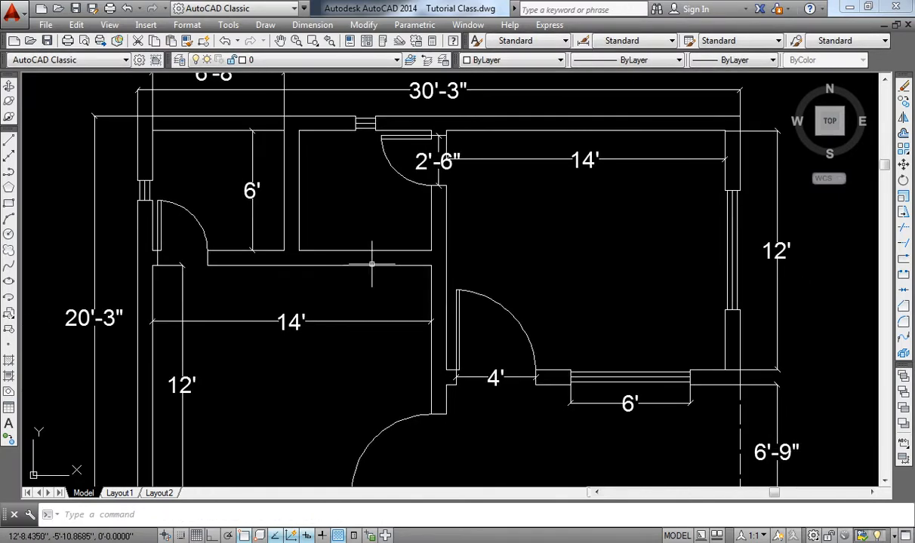
pyautogui.scroll(-1, 397, 295)
pyautogui.moveTo(422, 345); pyautogui.dragTo(425, 352, button='middle')
pyautogui.scroll(1, 403, 335)
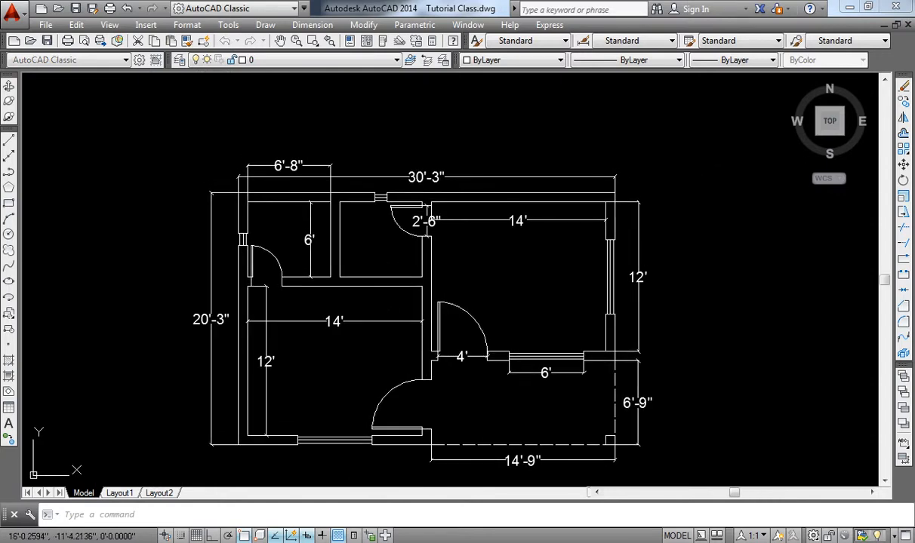
pyautogui.scroll(1, 404, 335)
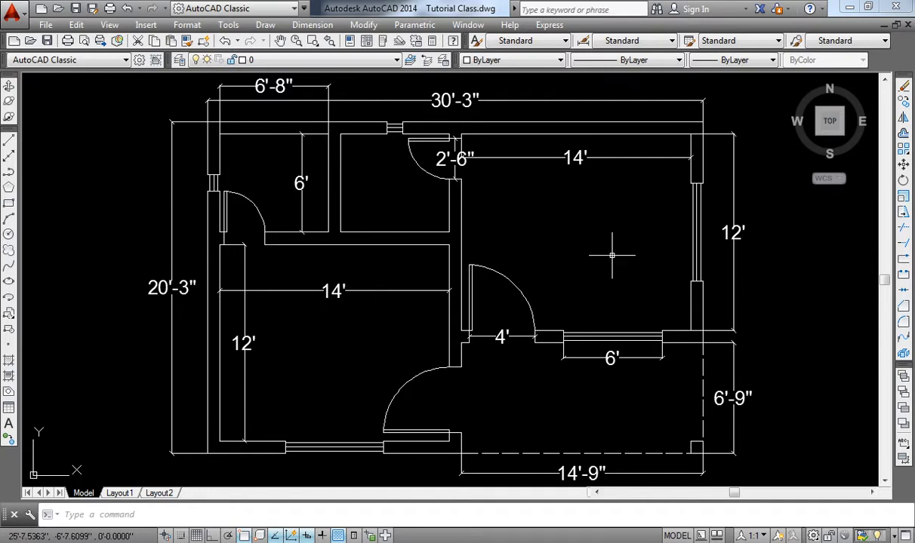
pyautogui.click(336, 291)
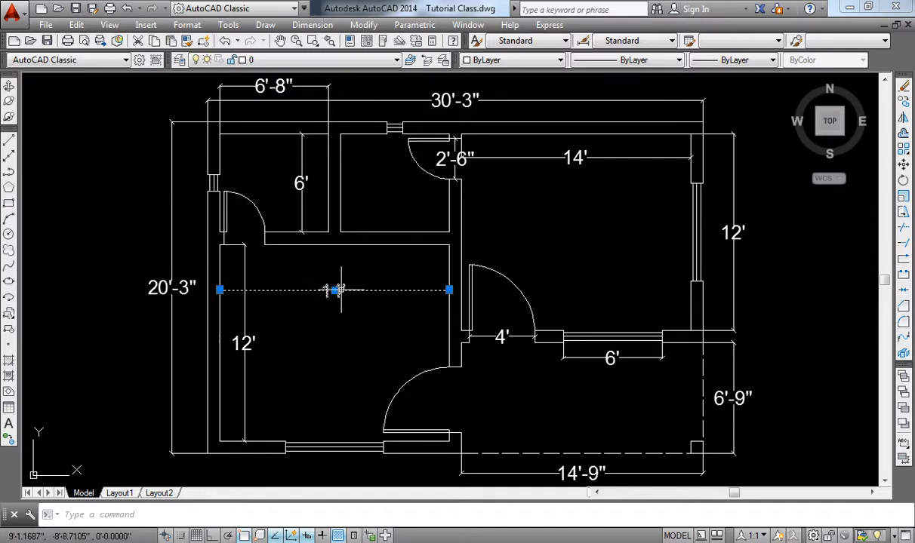
pyautogui.click(241, 341)
pyautogui.press('Delete')
# Create a multiline text in the upper-right room reading "Bed Room" with "14'x12'" on the second line.
pyautogui.moveTo(431, 320); pyautogui.dragTo(355, 320, button='middle')
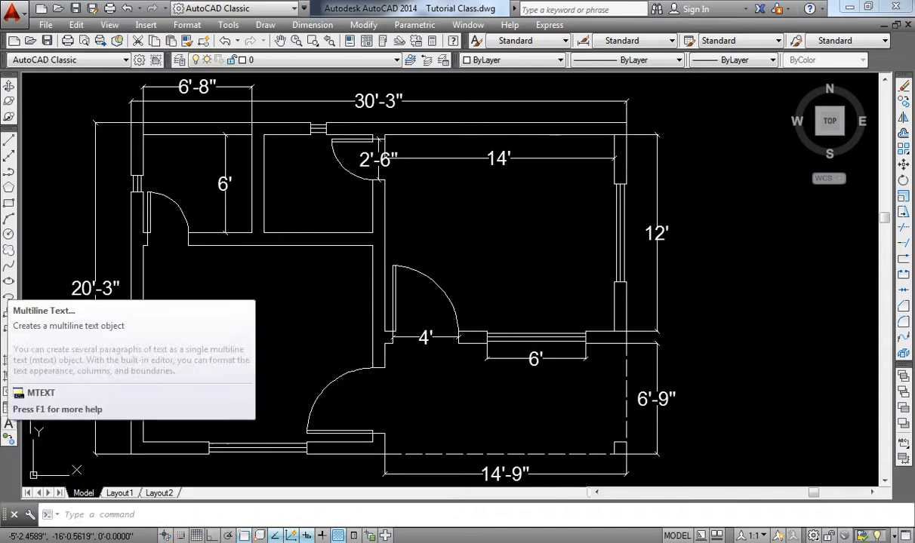
pyautogui.click(9, 424)
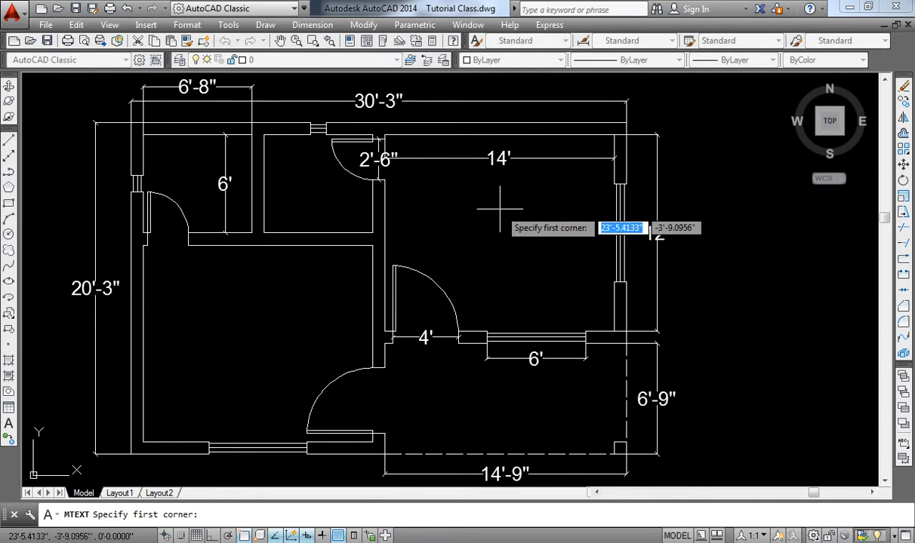
pyautogui.moveTo(490, 210); pyautogui.dragTo(406, 274, button='middle')
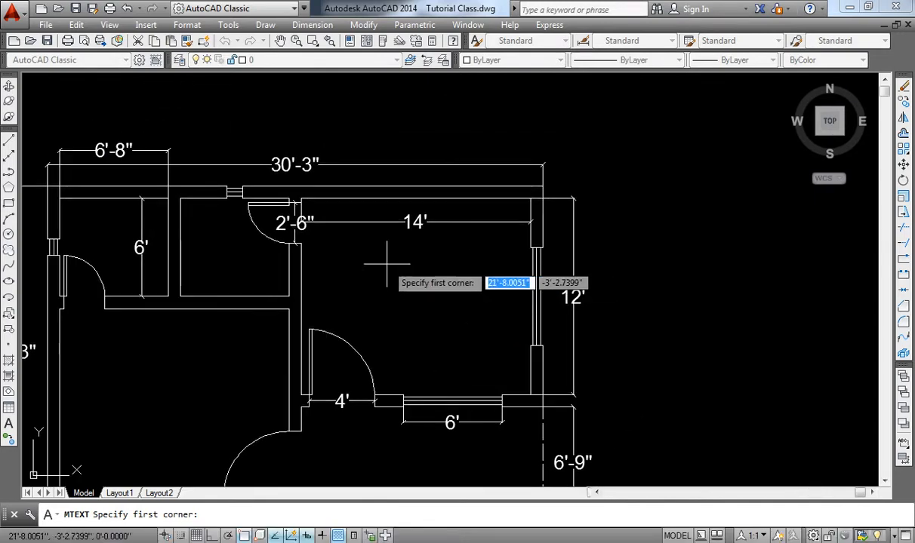
pyautogui.click(335, 246)
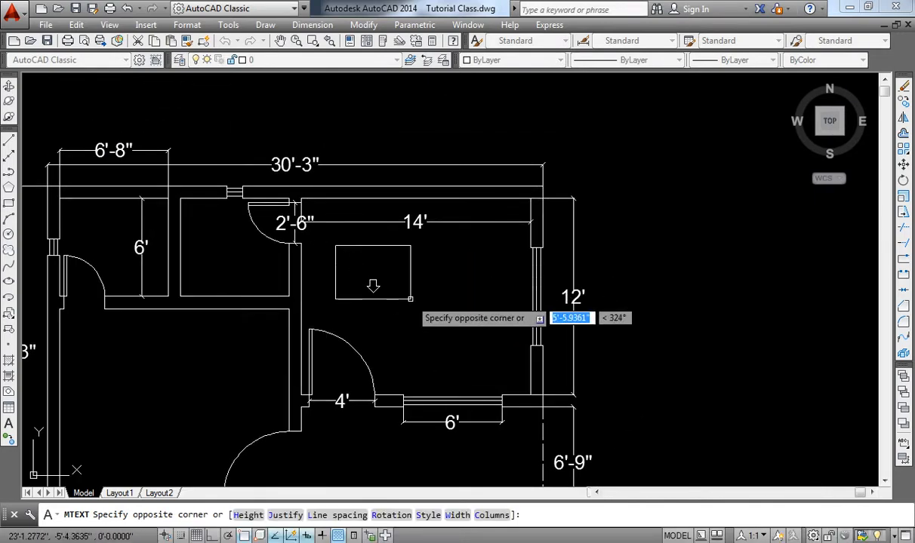
pyautogui.click(516, 326)
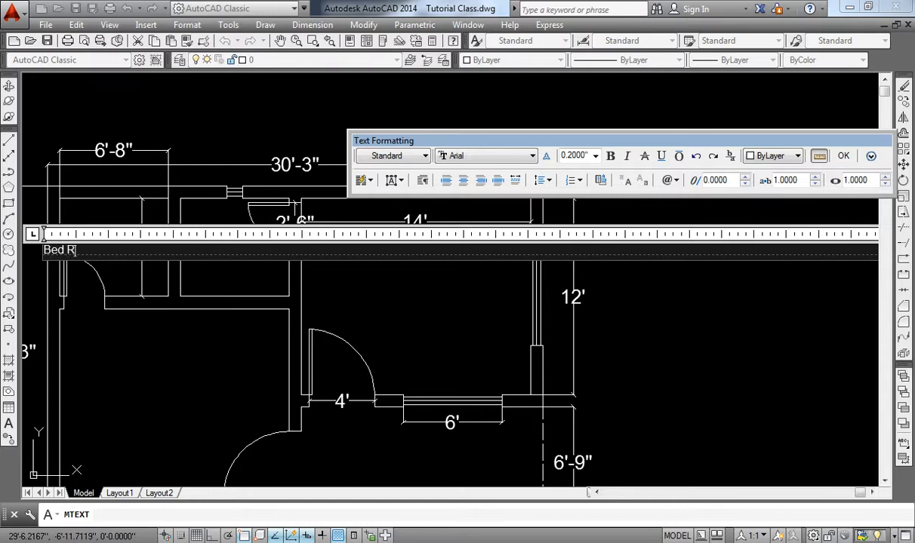
pyautogui.write('Bed Room')
pyautogui.press('Return')
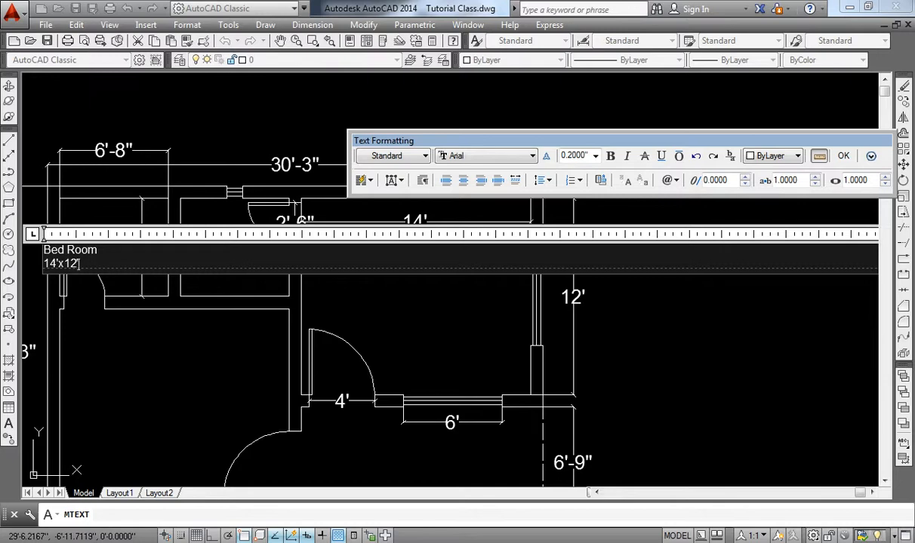
# Set the height of both lines of the bedroom text to 10 and finish the text.
pyautogui.moveTo(78, 263); pyautogui.dragTo(43, 248)
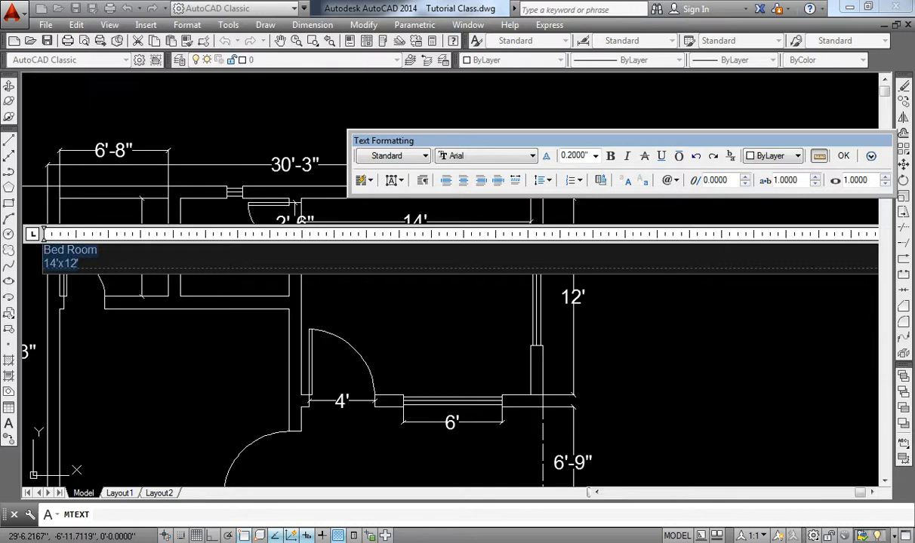
pyautogui.click(578, 156)
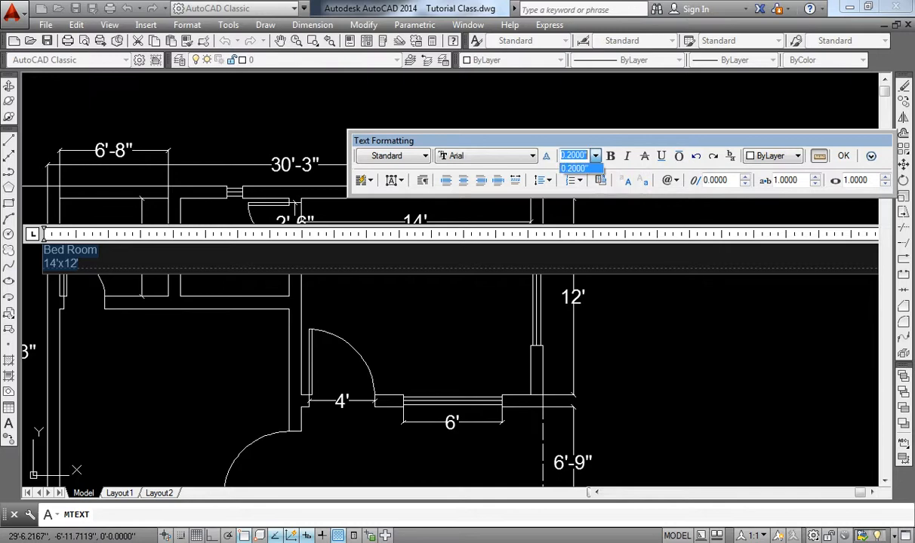
pyautogui.press('Escape')
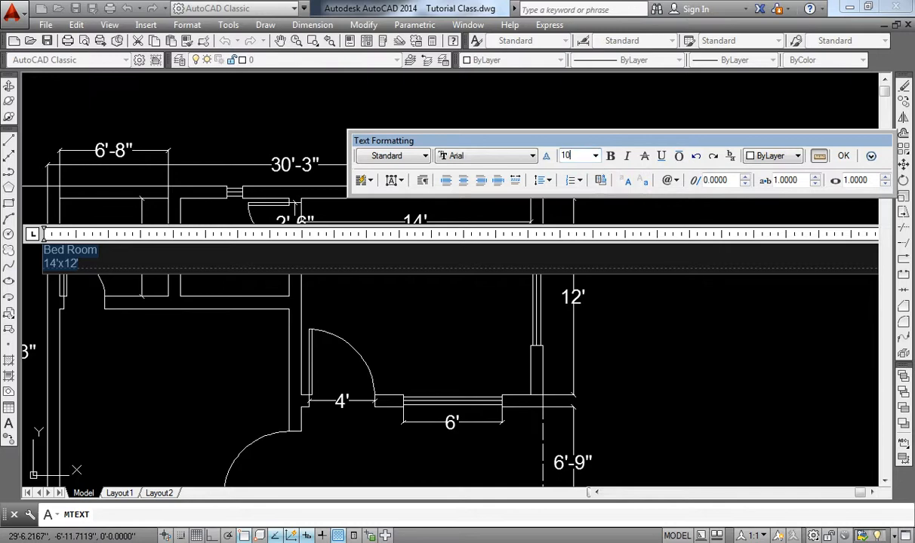
pyautogui.moveTo(578, 141); pyautogui.dragTo(520, 141)
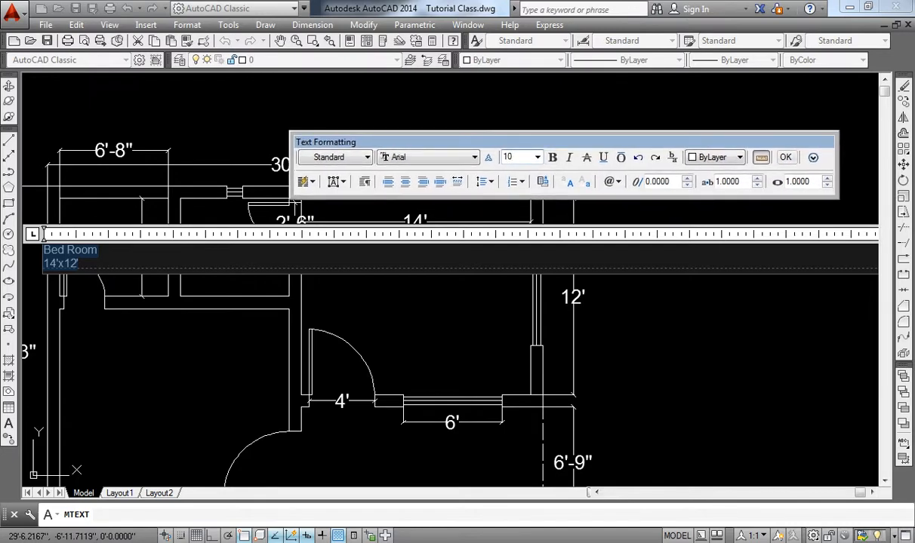
pyautogui.press('Return')
pyautogui.click(786, 157)
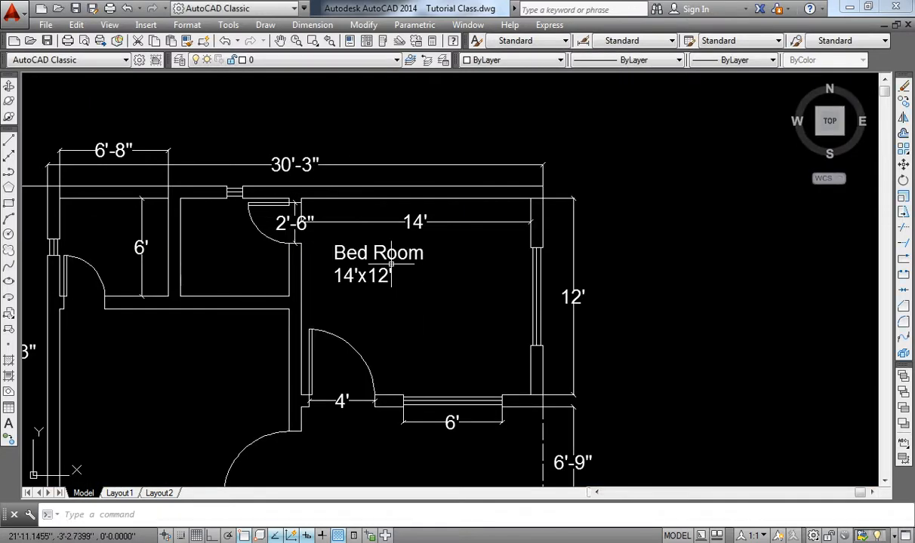
# Indent the 14'x12' line of the bedroom label with spaces so it sits centred beneath the room name.
pyautogui.scroll(4, 391, 264)
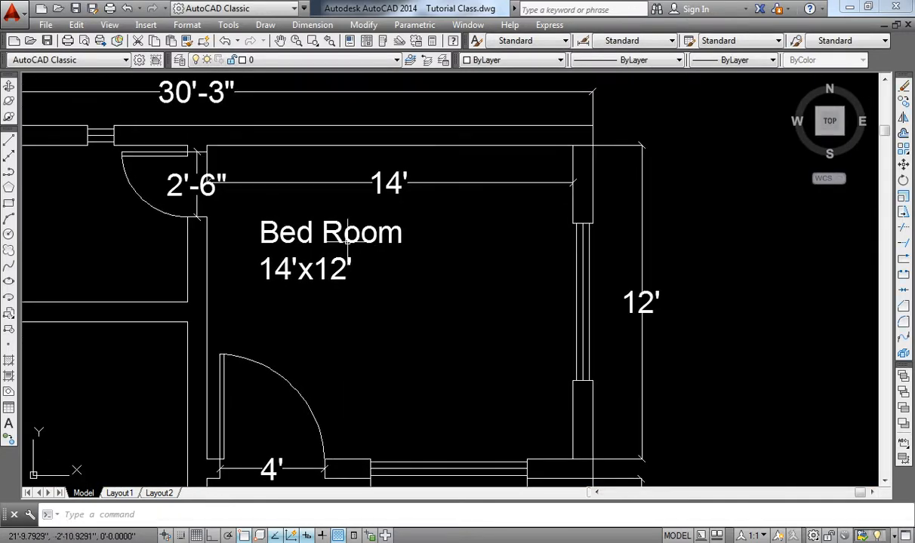
pyautogui.doubleClick(326, 234)
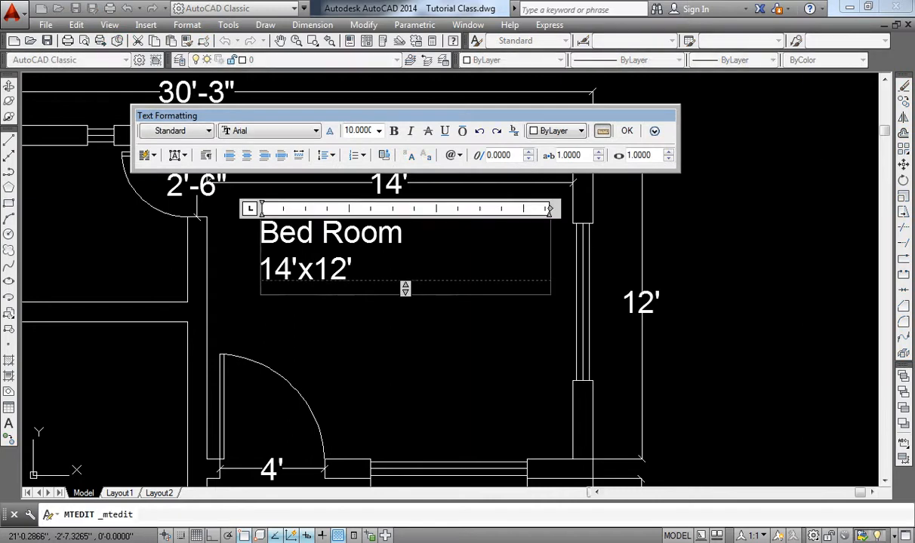
pyautogui.click(274, 302)
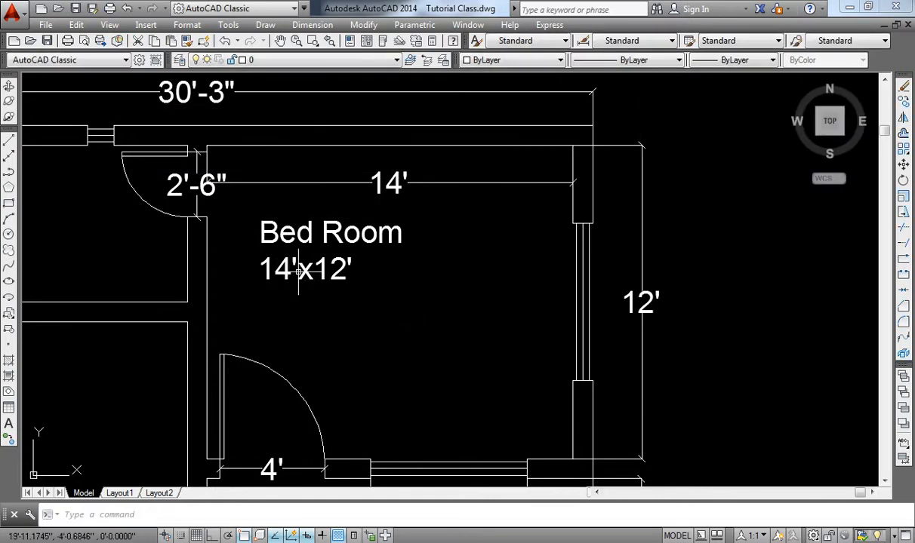
pyautogui.doubleClick(281, 260)
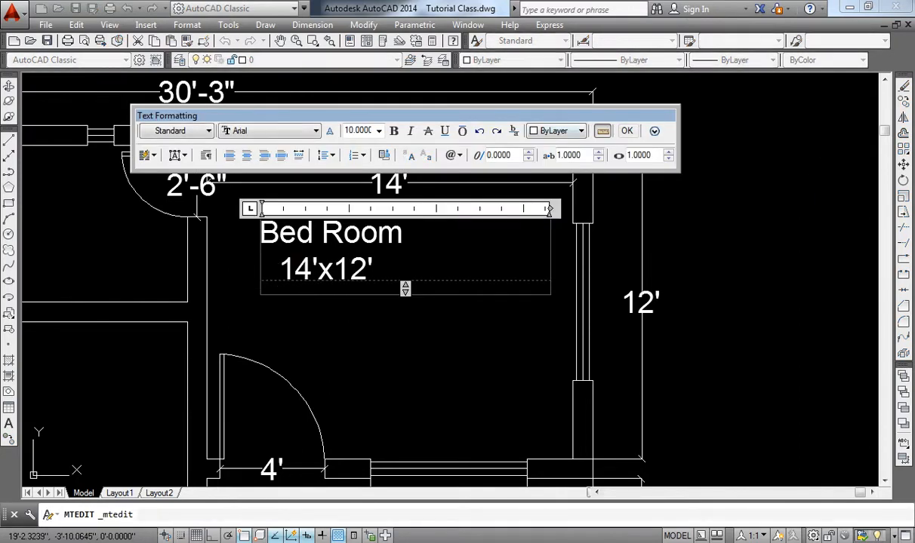
pyautogui.click(547, 301)
# Move the bedroom label right and slightly down toward the middle of the upper-right room.
pyautogui.write('M')
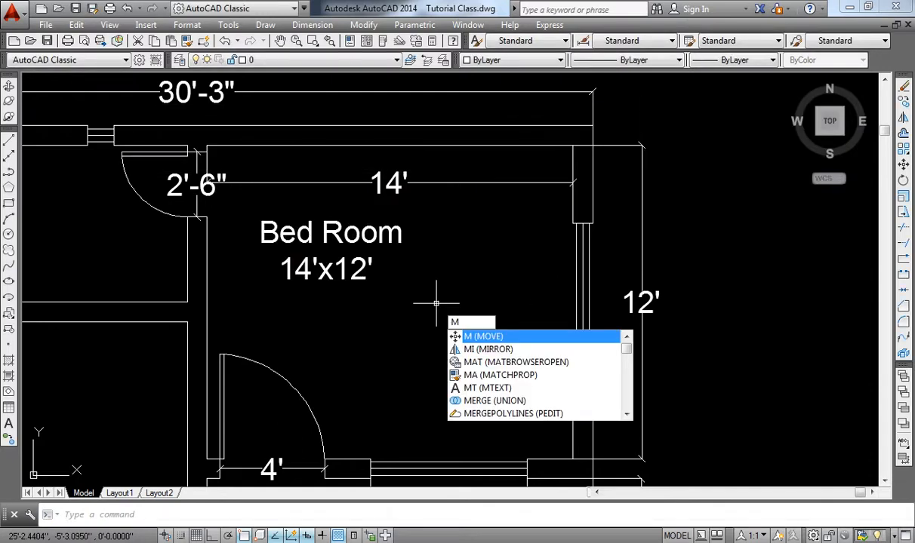
pyautogui.press('Return')
pyautogui.click(351, 236)
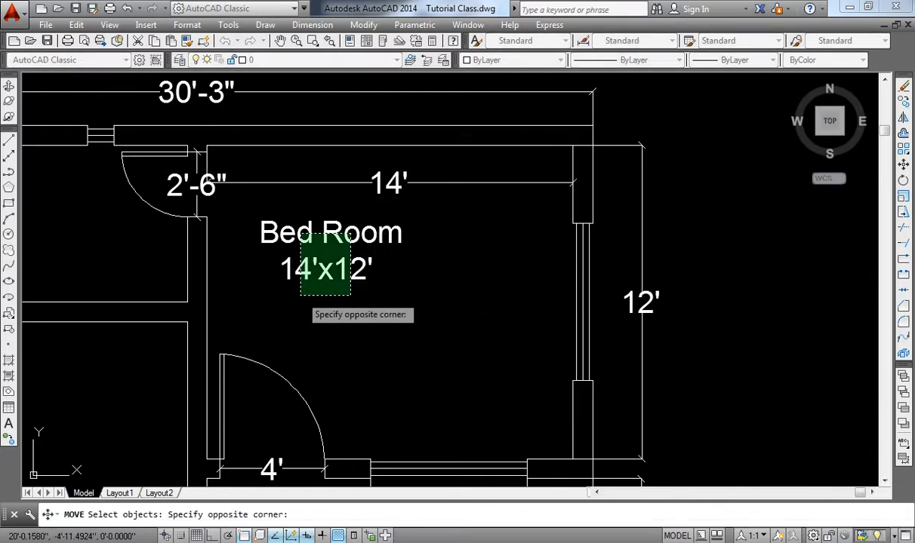
pyautogui.click(301, 295)
pyautogui.moveTo(659, 260); pyautogui.dragTo(641, 258, button='middle')
pyautogui.press('Return')
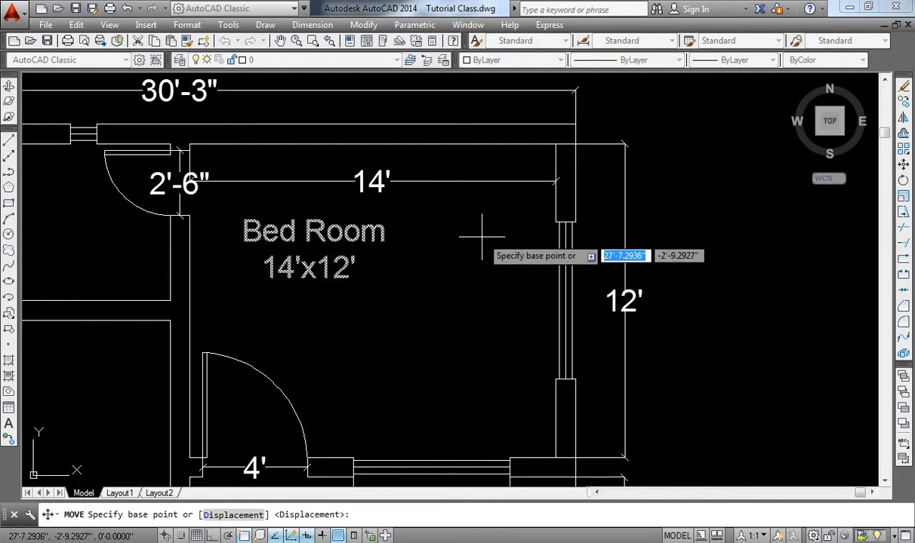
pyautogui.click(474, 233)
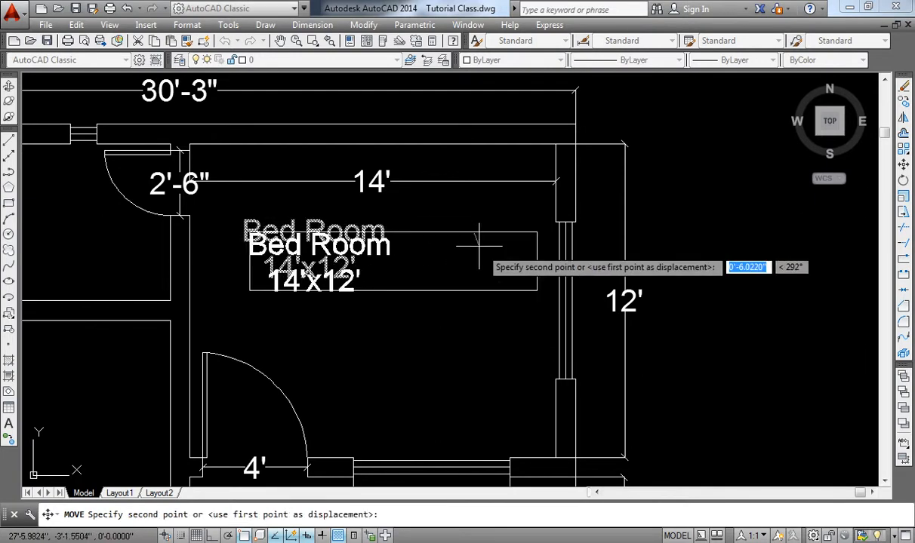
pyautogui.click(512, 265)
# Nudge the bedroom label a little further right and down to centre it in the upper-right room.
pyautogui.scroll(-4, 500, 316)
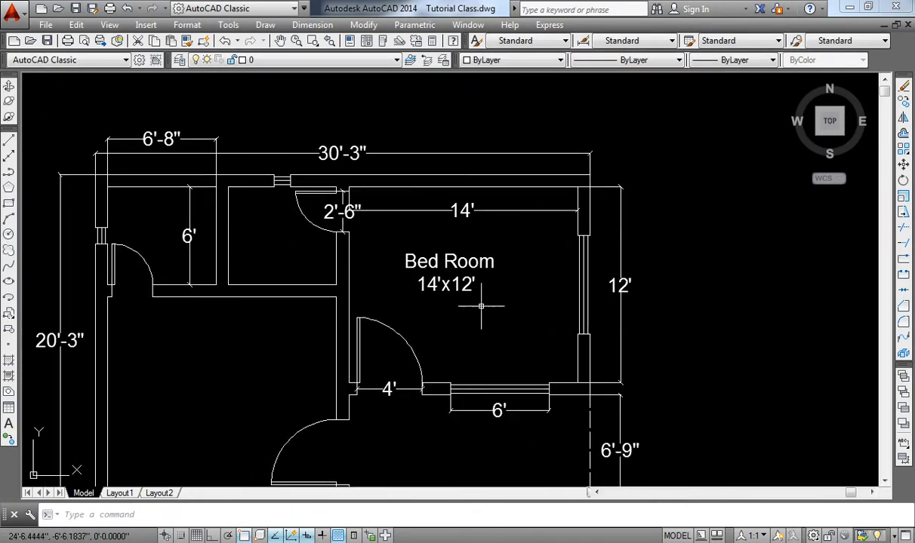
pyautogui.press('Return')
pyautogui.click(472, 267)
pyautogui.press('Return')
pyautogui.click(491, 338)
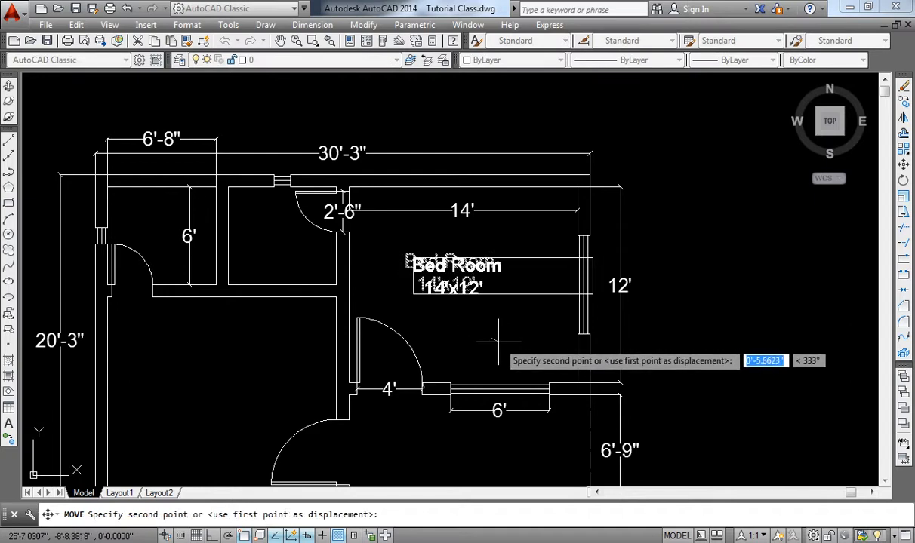
pyautogui.click(495, 343)
# Delete the 14' width and 12' height dimensions of the upper-right room.
pyautogui.click(467, 216)
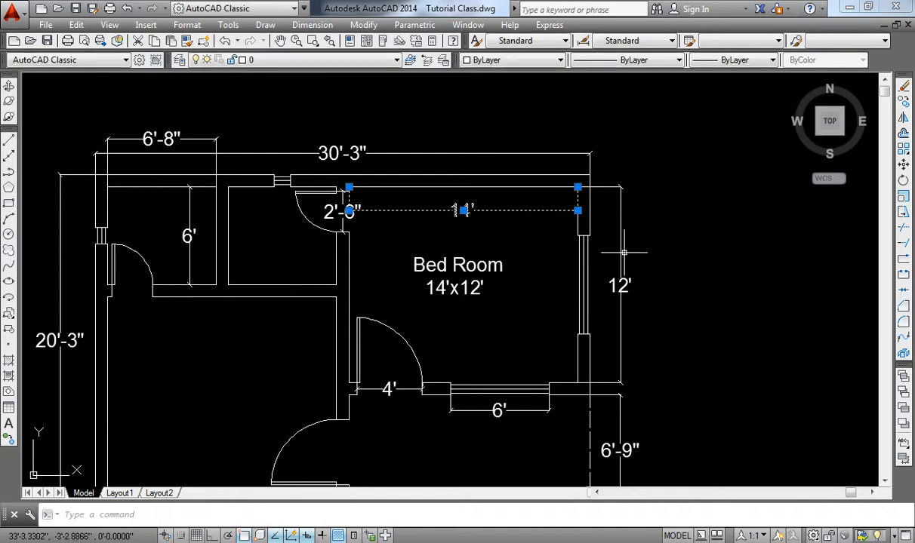
pyautogui.click(625, 284)
pyautogui.press('Delete')
# Copy the bedroom label from the upper-right room into the middle of the lower-left room.
pyautogui.moveTo(660, 272); pyautogui.dragTo(731, 193, button='middle')
pyautogui.write('co')
pyautogui.press('Return')
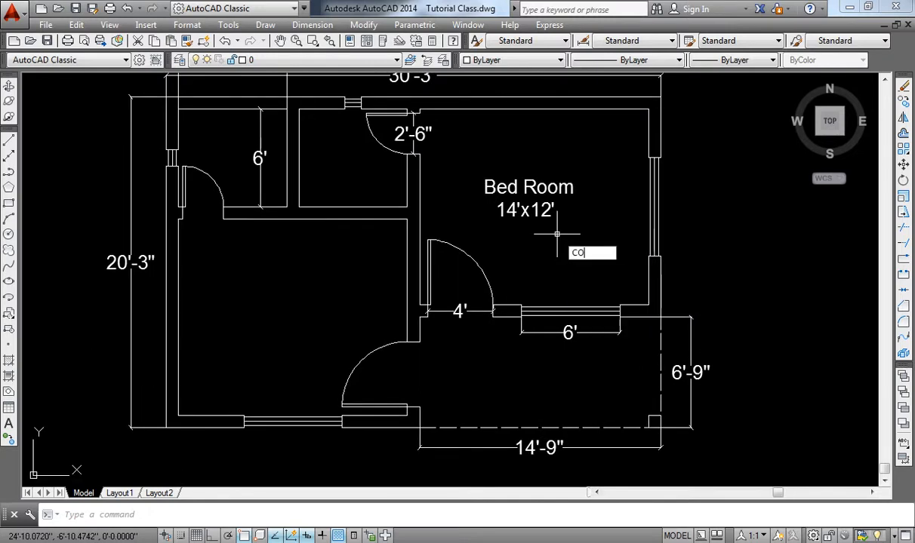
pyautogui.click(527, 221)
pyautogui.press('Return')
pyautogui.click(563, 249)
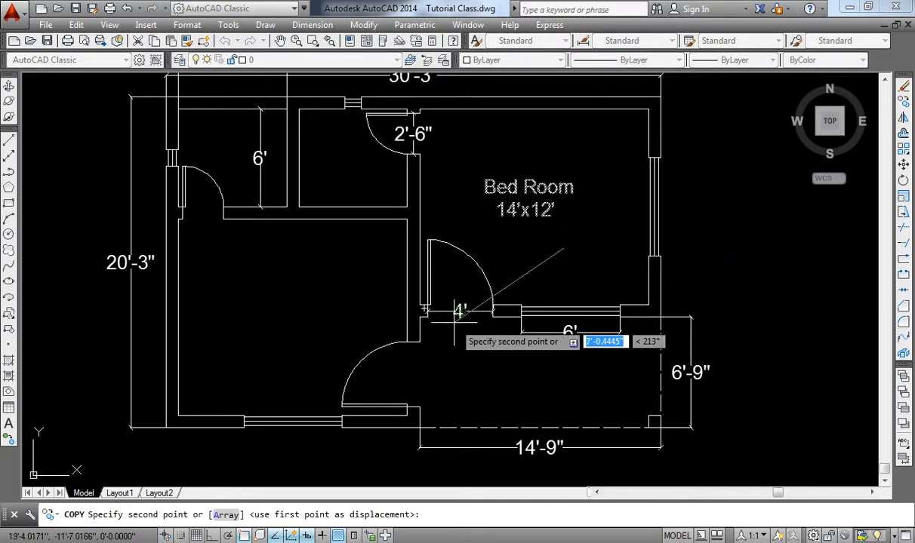
pyautogui.click(305, 363)
pyautogui.press('Return')
# Change the name in the upper-right room's label to "Bed Room 1".
pyautogui.moveTo(459, 357); pyautogui.dragTo(416, 335, button='middle')
pyautogui.doubleClick(529, 170)
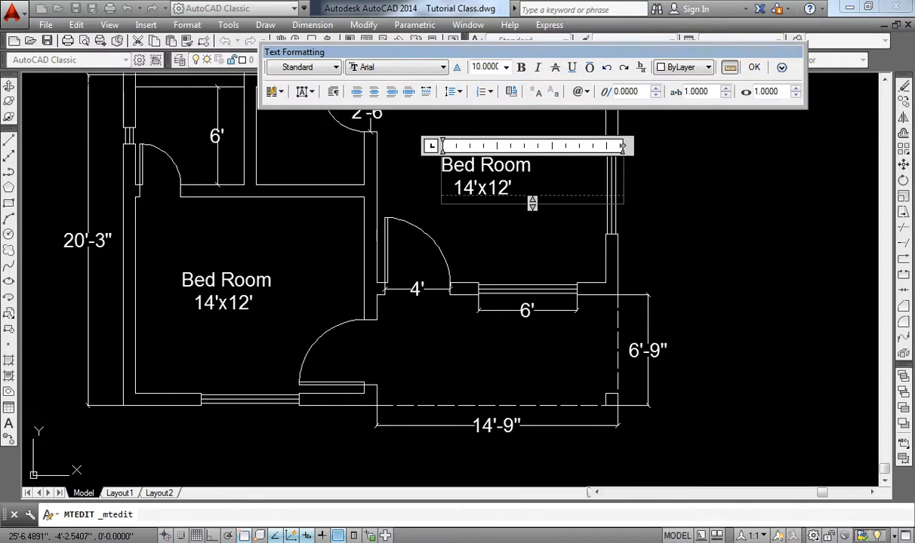
pyautogui.click(513, 213)
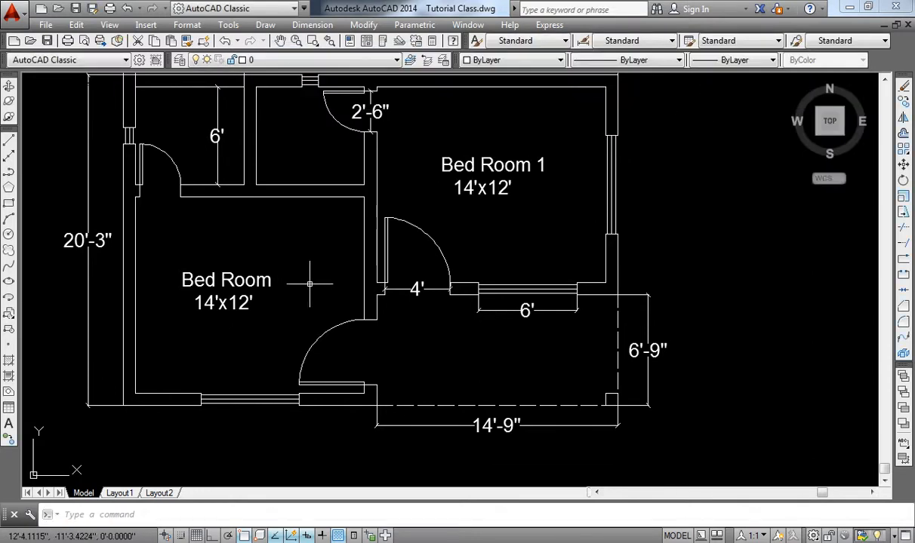
# Change the name in the lower-left room's label to "Bed Room 2".
pyautogui.doubleClick(271, 281)
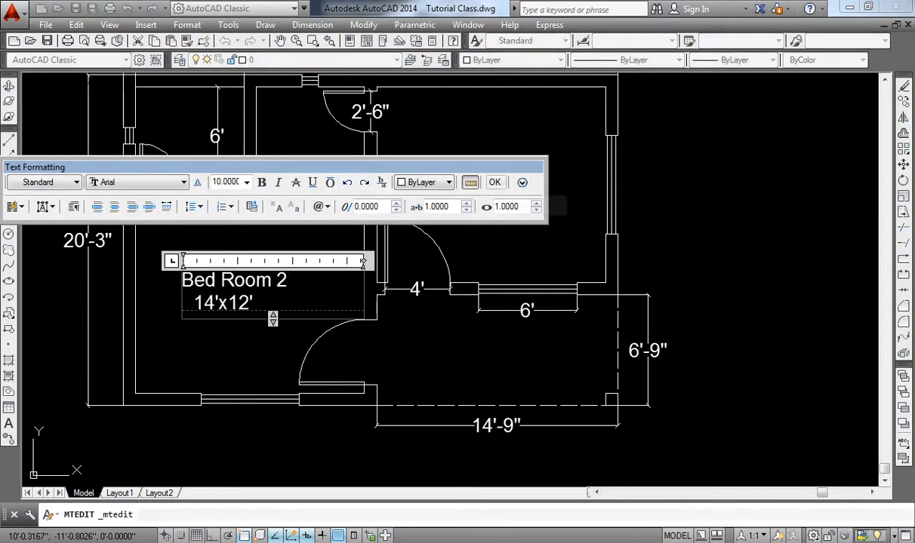
pyautogui.click(494, 182)
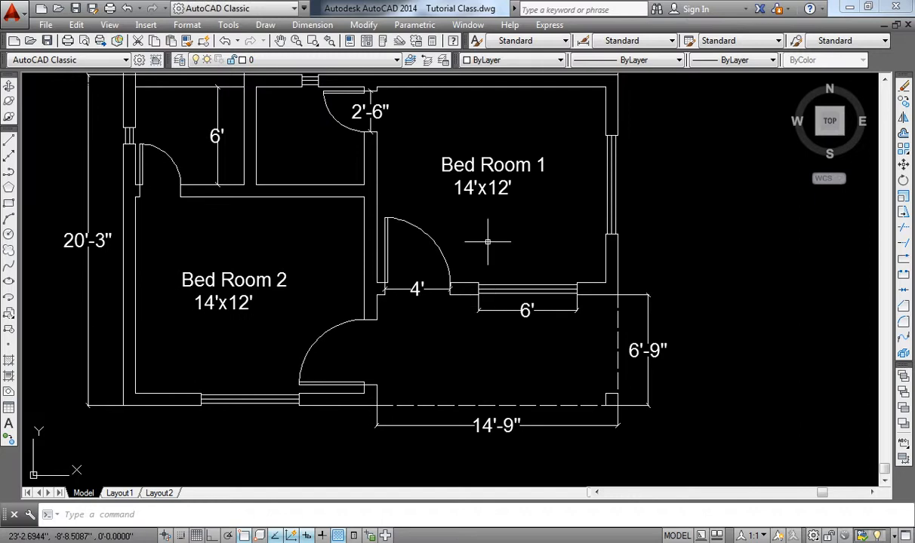
# Try underlining the name "Bed Room 1" in the upper-right room's label.
pyautogui.doubleClick(492, 165)
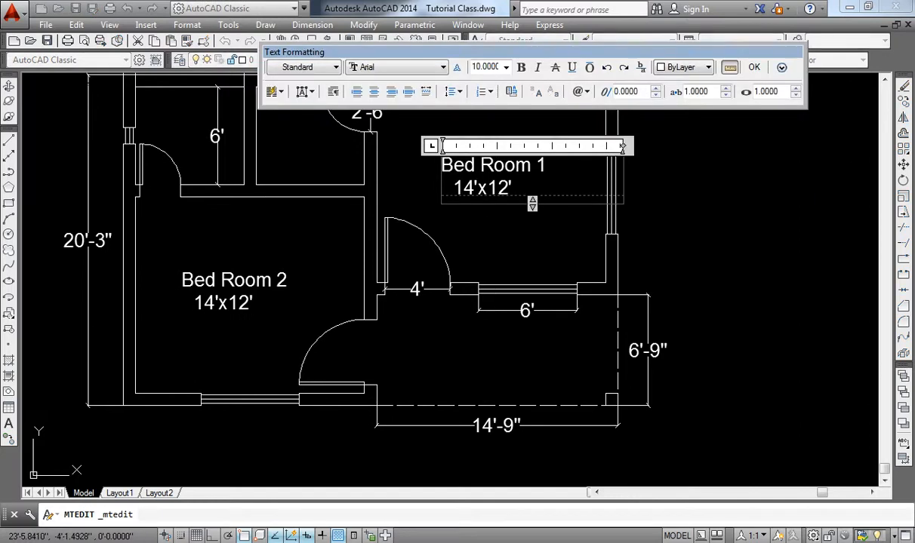
pyautogui.tripleClick(493, 165)
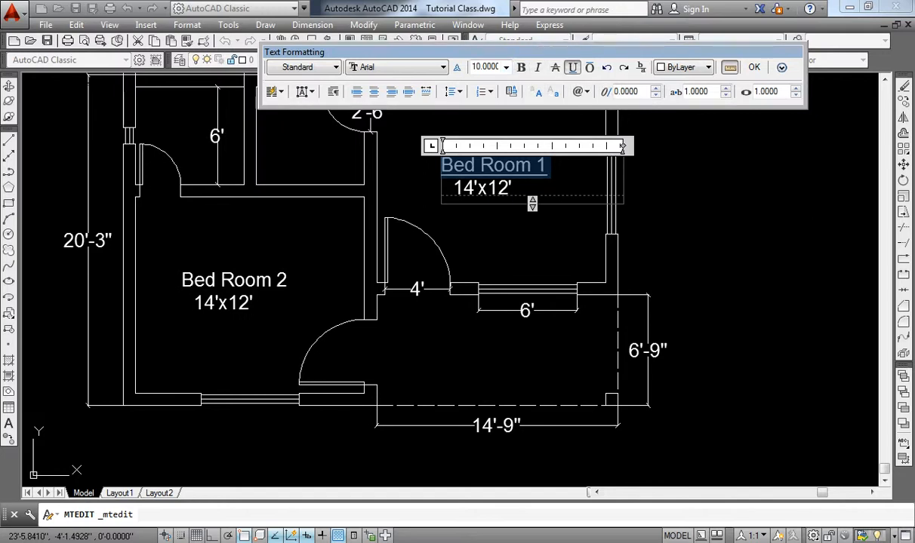
pyautogui.click(400, 67)
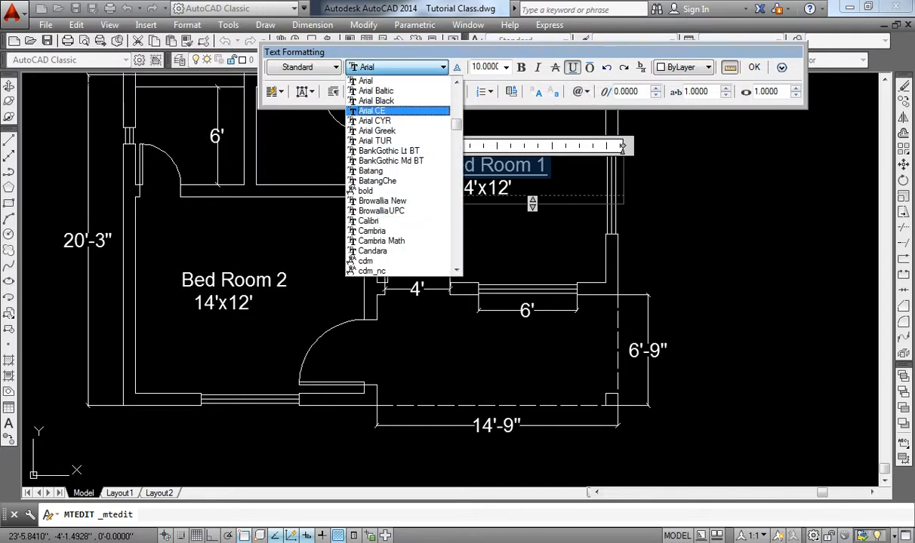
pyautogui.click(378, 190)
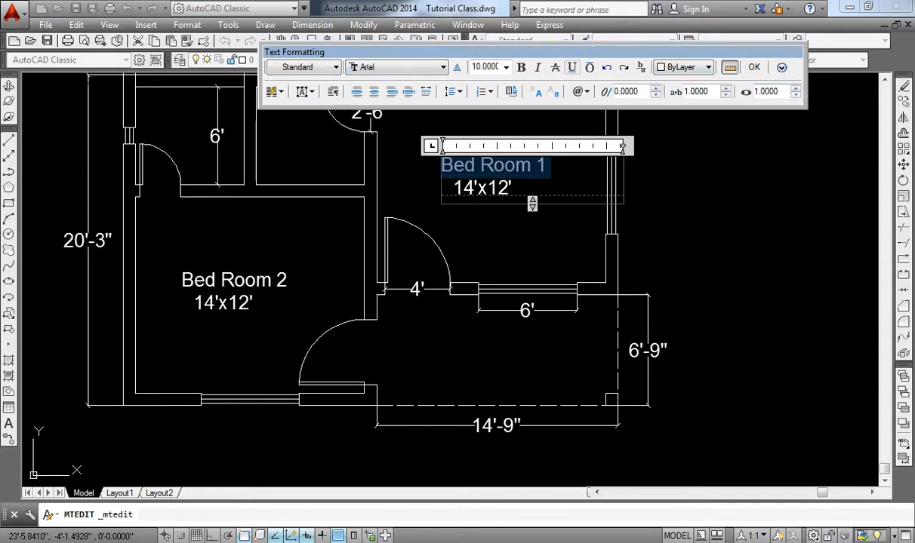
pyautogui.click(754, 67)
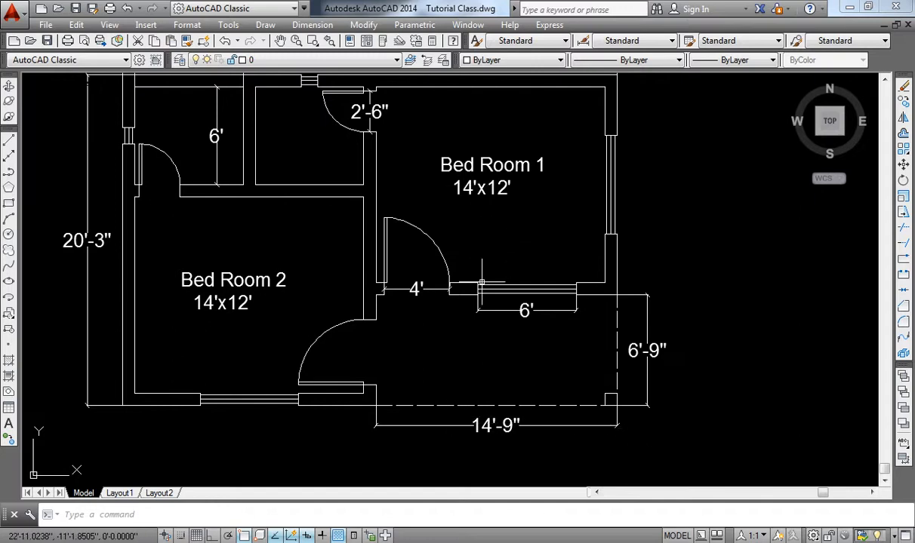
# Copy the Bed Room 1 label straight down into the dashed-outline area below that room.
pyautogui.scroll(4, 473, 188)
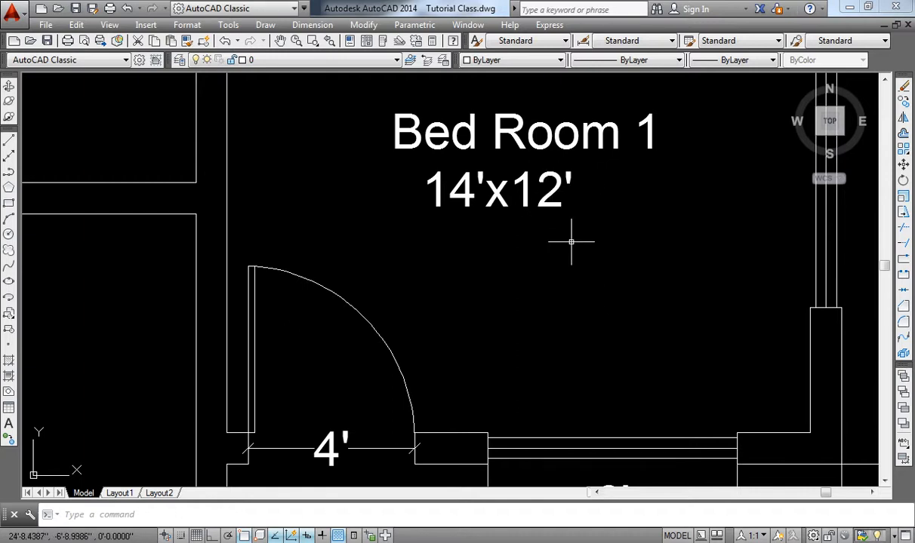
pyautogui.scroll(-4, 588, 290)
pyautogui.moveTo(564, 298); pyautogui.dragTo(545, 261, button='middle')
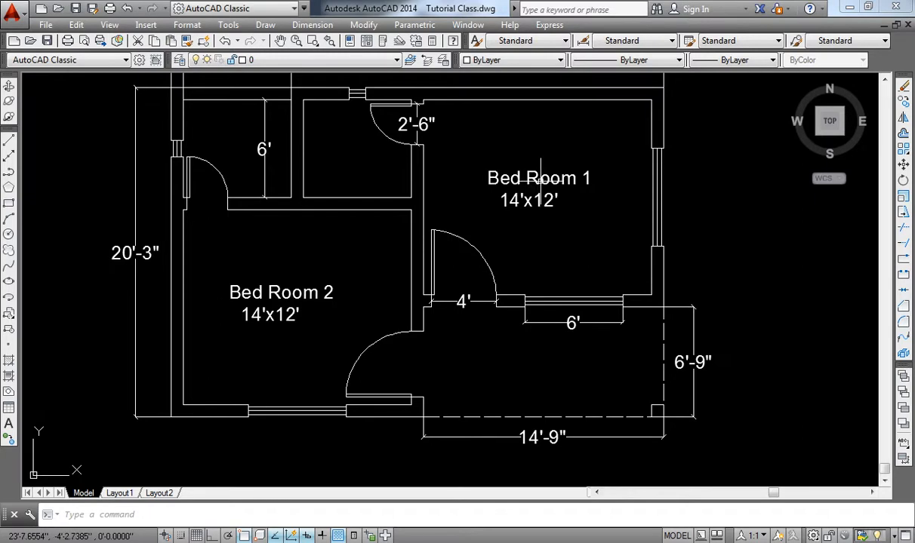
pyautogui.write('c')
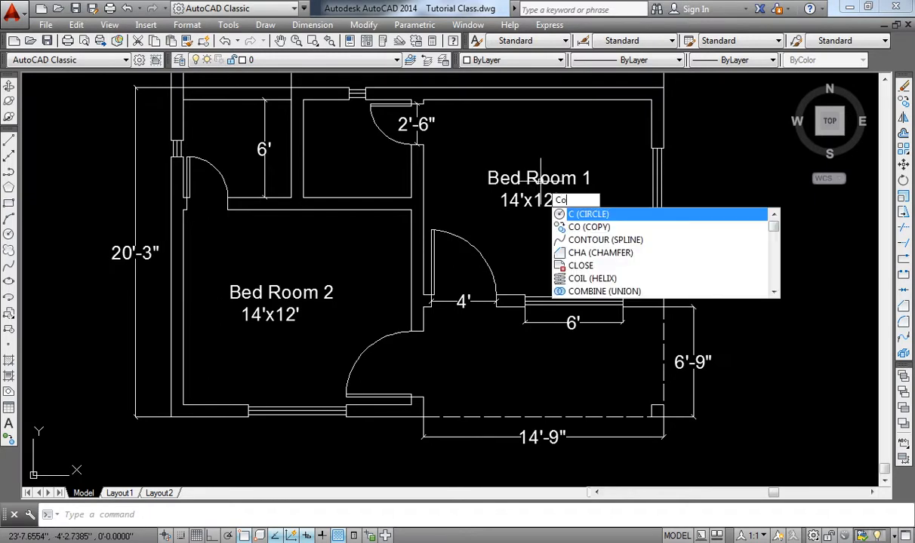
pyautogui.press('Return')
pyautogui.click(539, 200)
pyautogui.rightClick(707, 213)
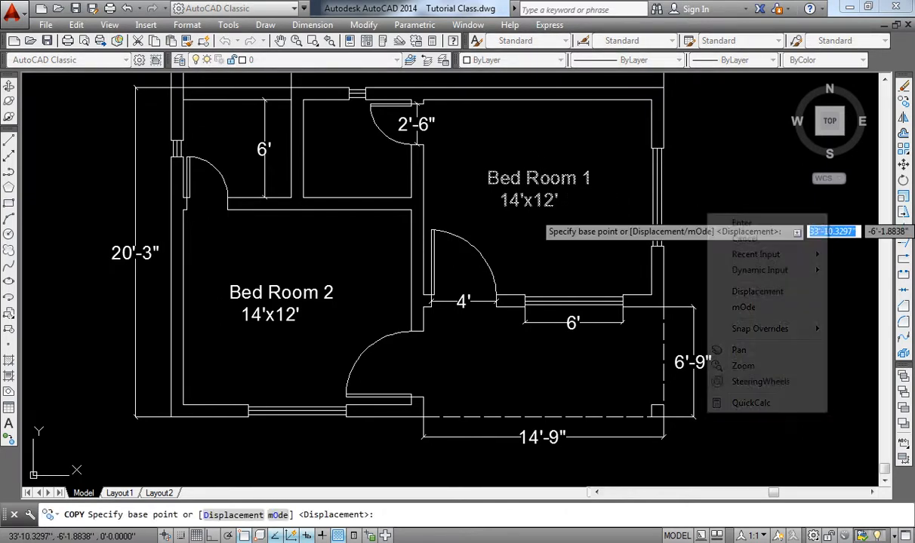
pyautogui.click(728, 211)
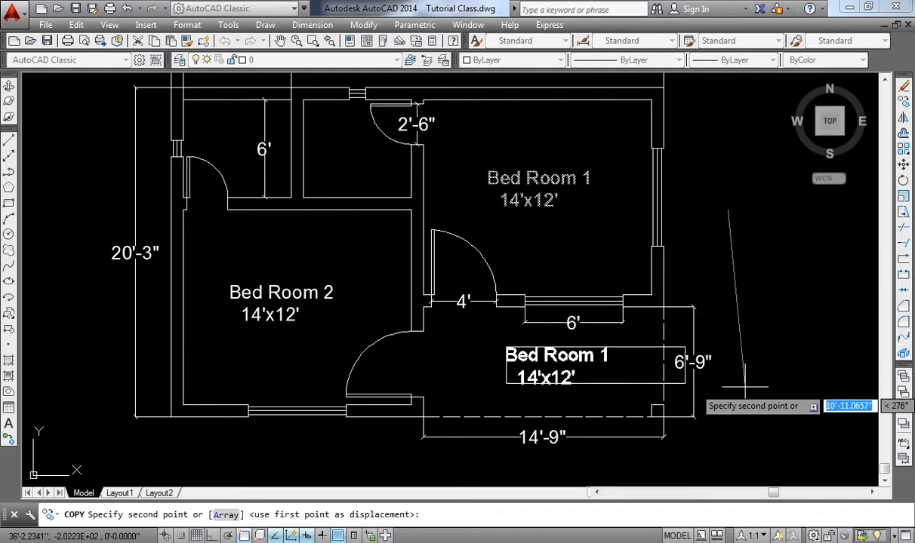
pyautogui.press('F8')
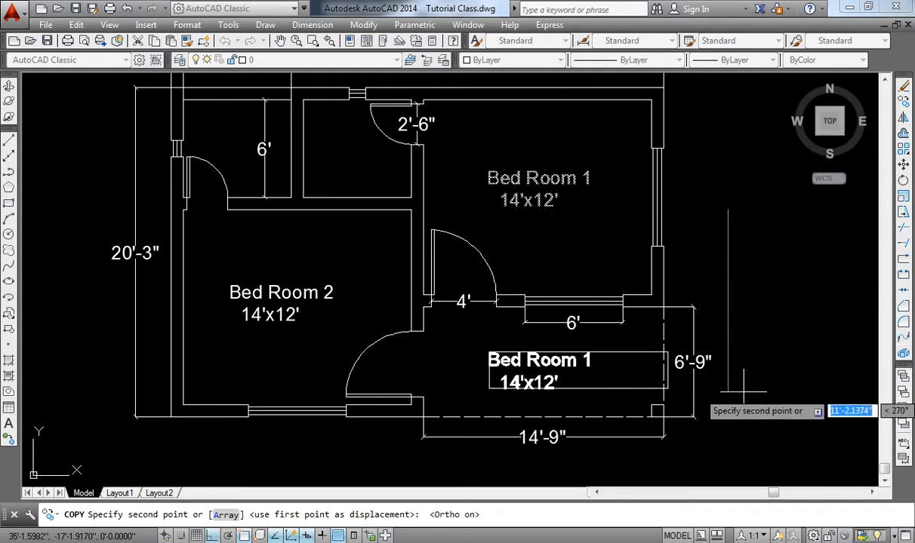
pyautogui.click(663, 395)
pyautogui.press('Return')
# Replace the name in the copied label with "Porch", keeping the size text on its own line below.
pyautogui.click(585, 361)
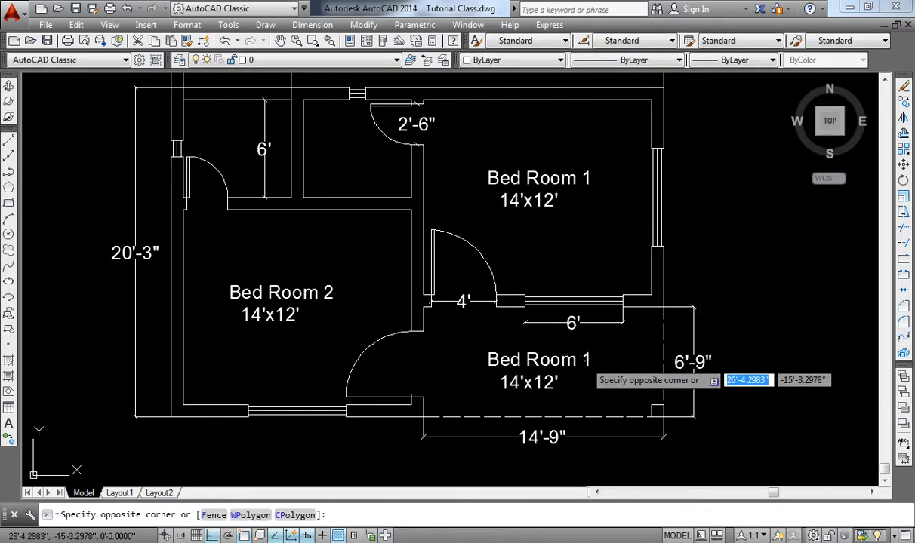
pyautogui.click(590, 359)
pyautogui.doubleClick(591, 360)
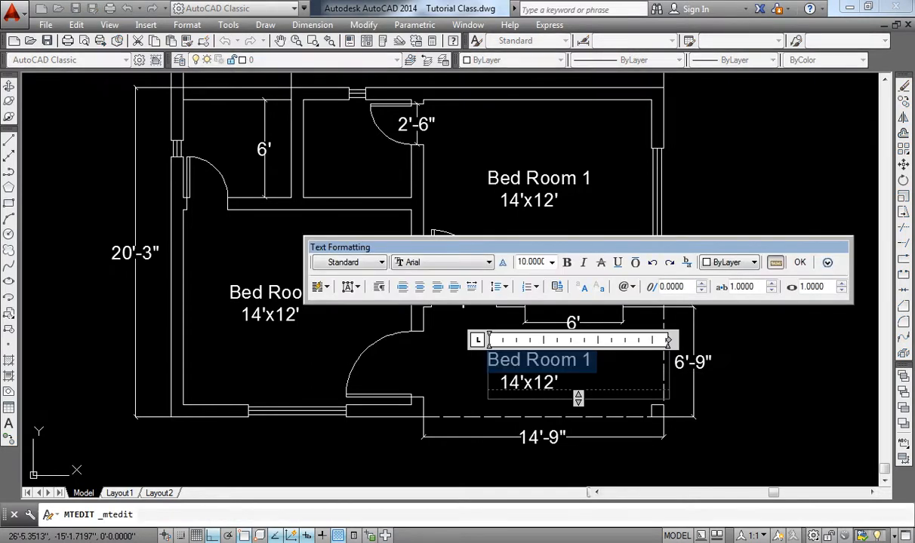
pyautogui.write("P 14'x12")
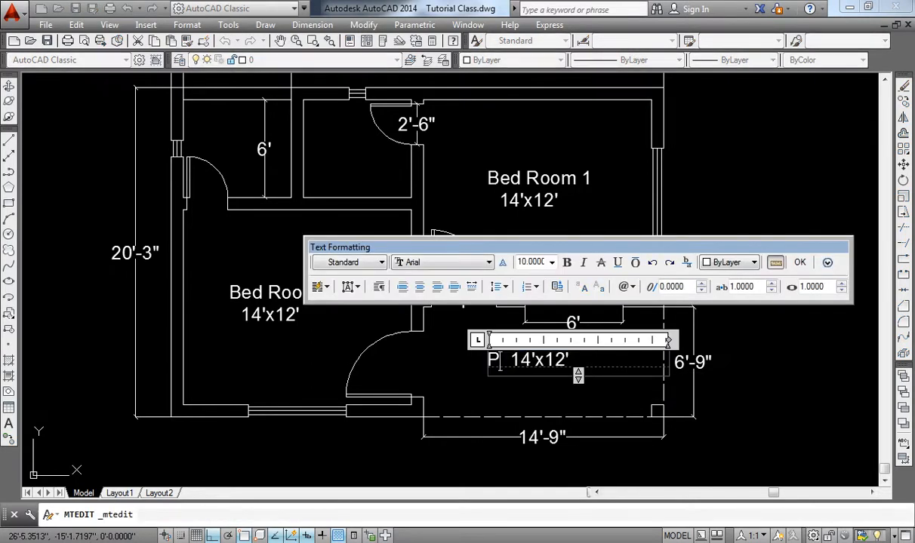
pyautogui.write('ro')
pyautogui.press('BackSpace')
pyautogui.press('BackSpace')
pyautogui.write('orc')
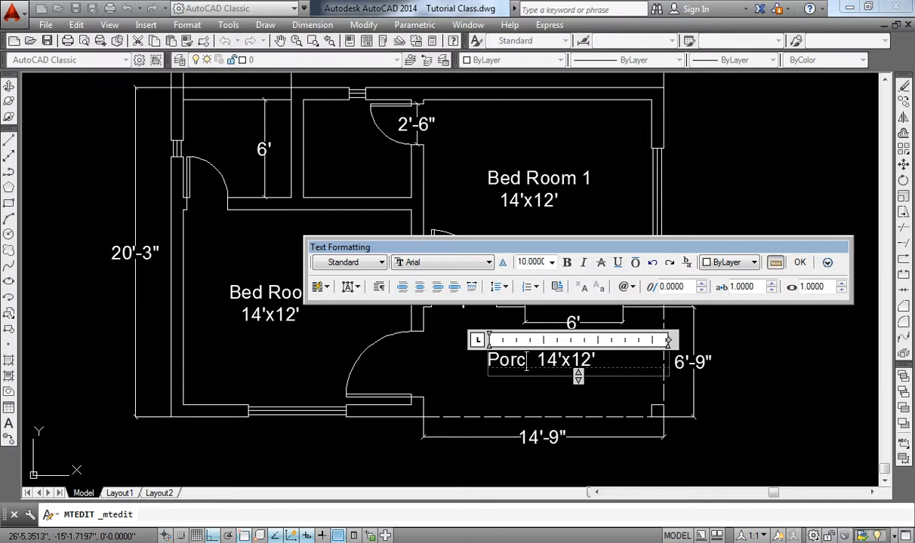
pyautogui.write('h')
pyautogui.press('BackSpace')
pyautogui.press('Return')
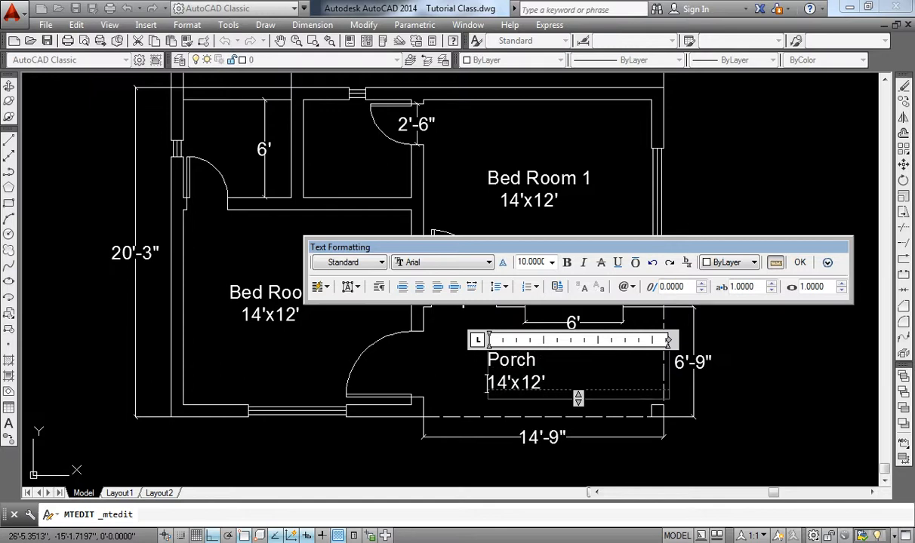
# Change the size line of the Porch label to 14'-9"x6'-9".
pyautogui.press('Return')
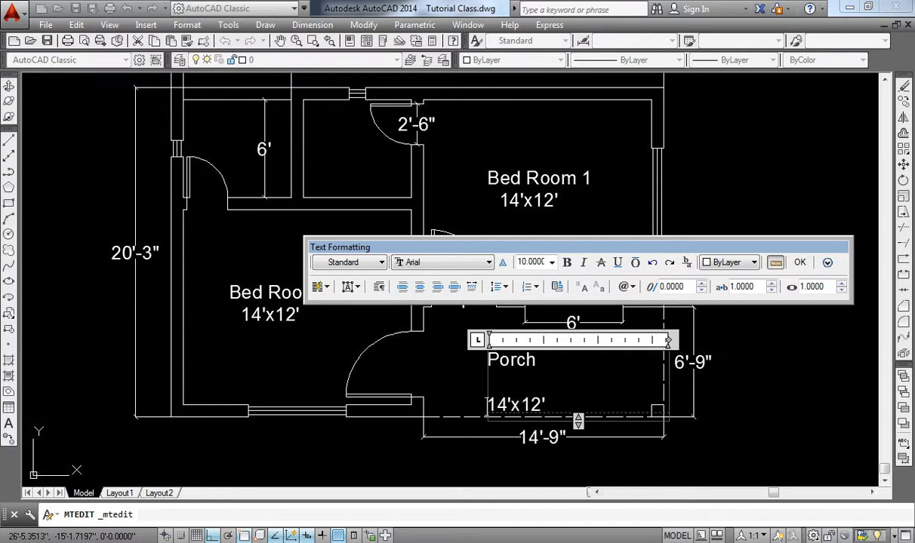
pyautogui.press('BackSpace')
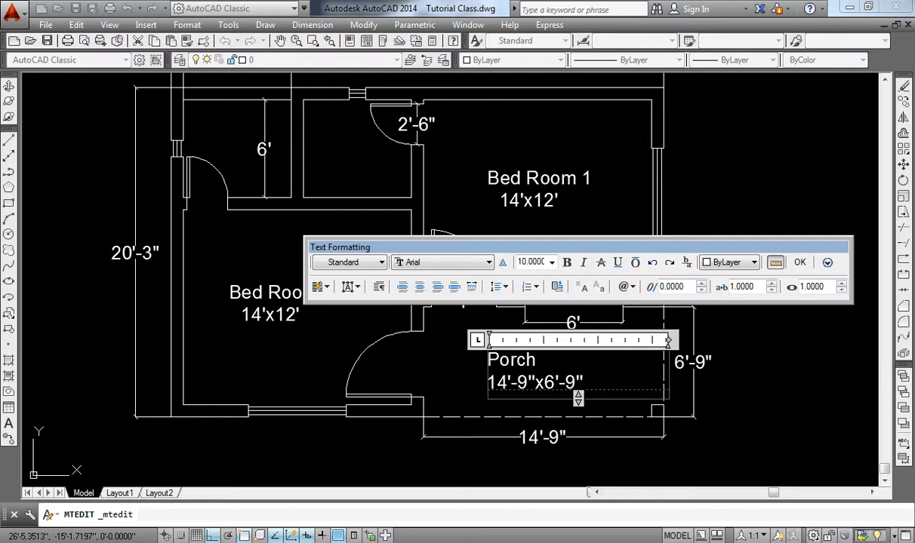
pyautogui.click(799, 262)
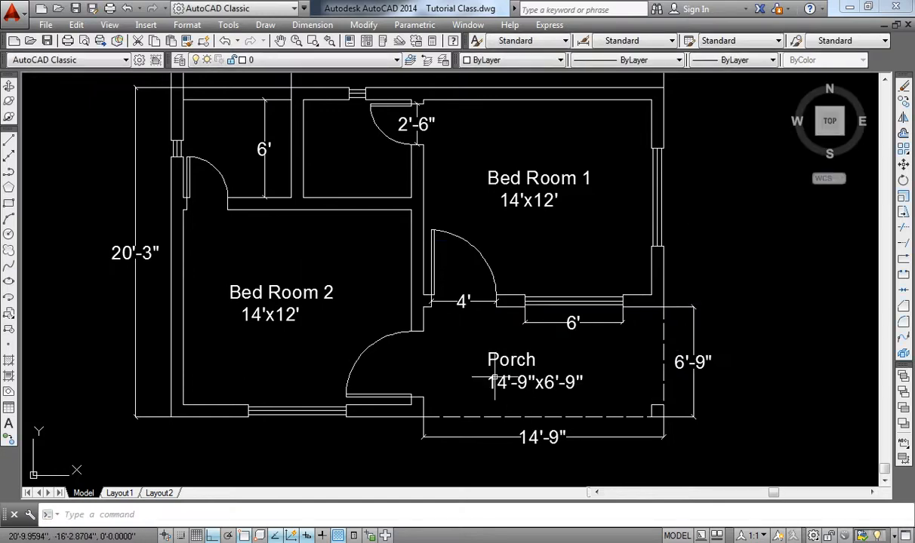
# Delete the 14'-9" width and 6'-9" height dimensions of the porch.
pyautogui.moveTo(494, 380); pyautogui.dragTo(500, 361, button='middle')
pyautogui.click(551, 419)
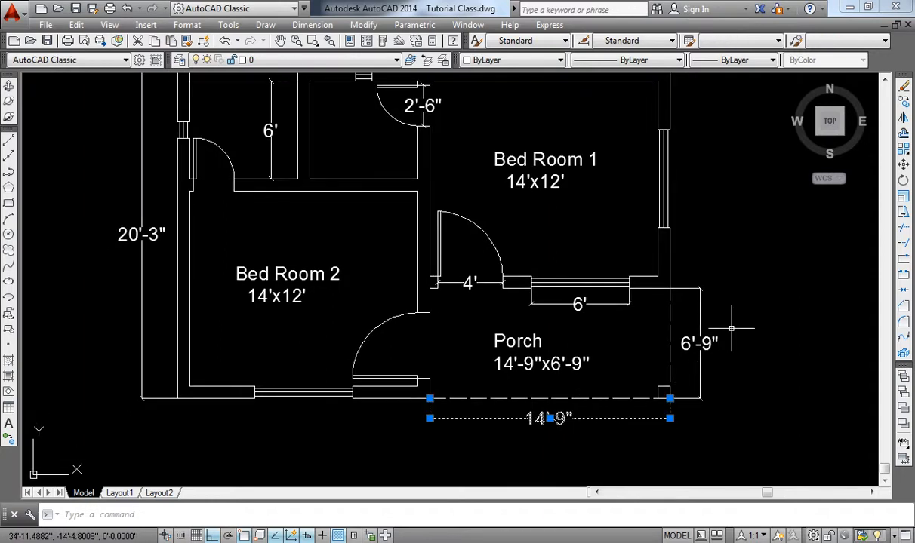
pyautogui.click(695, 341)
pyautogui.press('Delete')
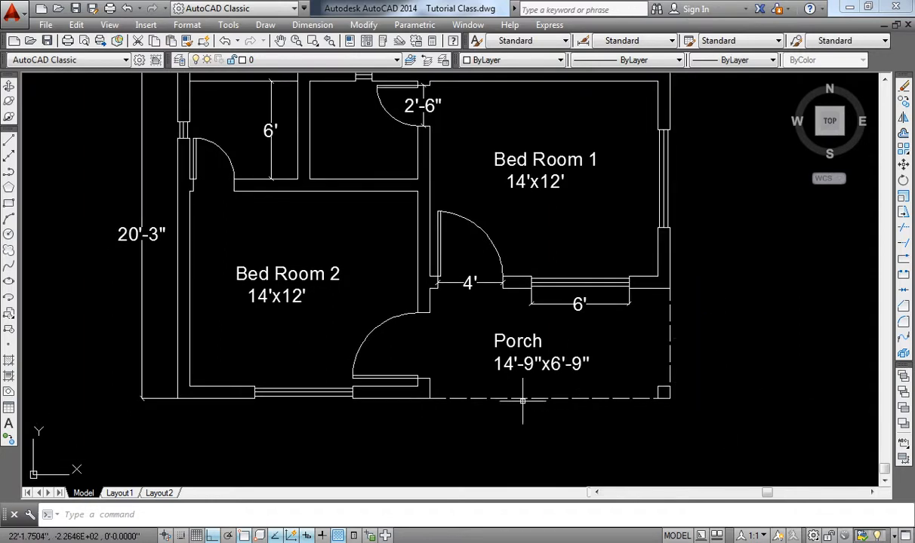
# Copy the Bed Room 1 label into the small room directly left of Bed Room 1, with Ortho off.
pyautogui.moveTo(527, 397); pyautogui.dragTo(583, 443, button='middle')
pyautogui.scroll(2, 343, 204)
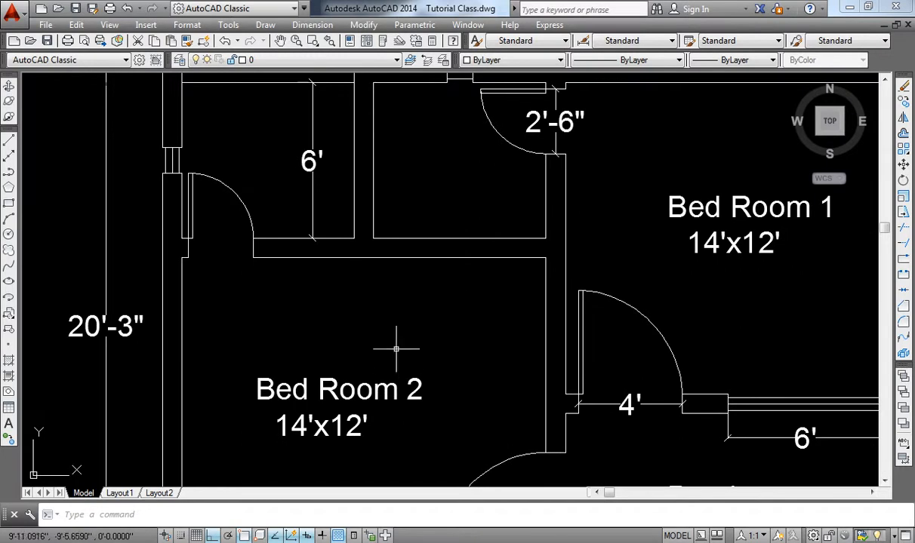
pyautogui.moveTo(326, 167)
pyautogui.mouseDown(button='middle')
pyautogui.moveTo(335, 241)
pyautogui.moveTo(321, 264)
pyautogui.mouseUp(button='middle')
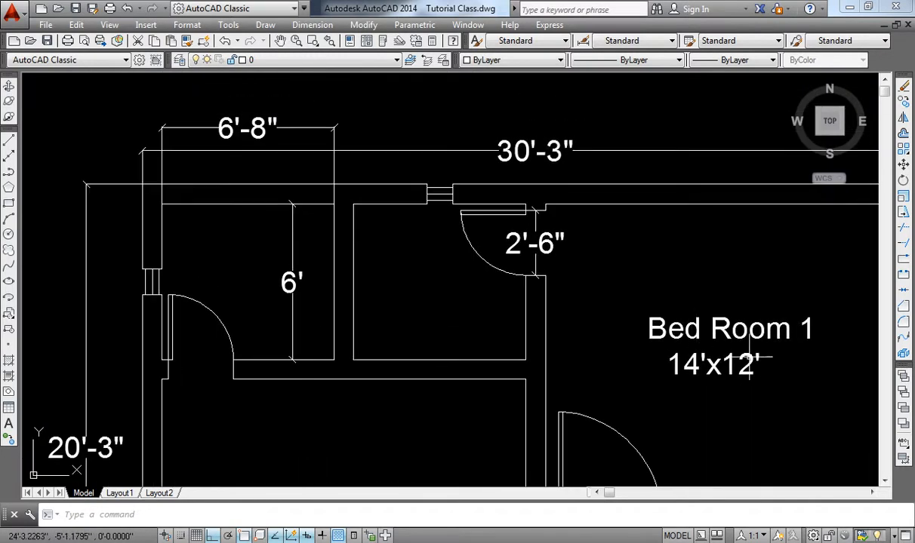
pyautogui.write('co')
pyautogui.press('Return')
pyautogui.click(728, 330)
pyautogui.press('Return')
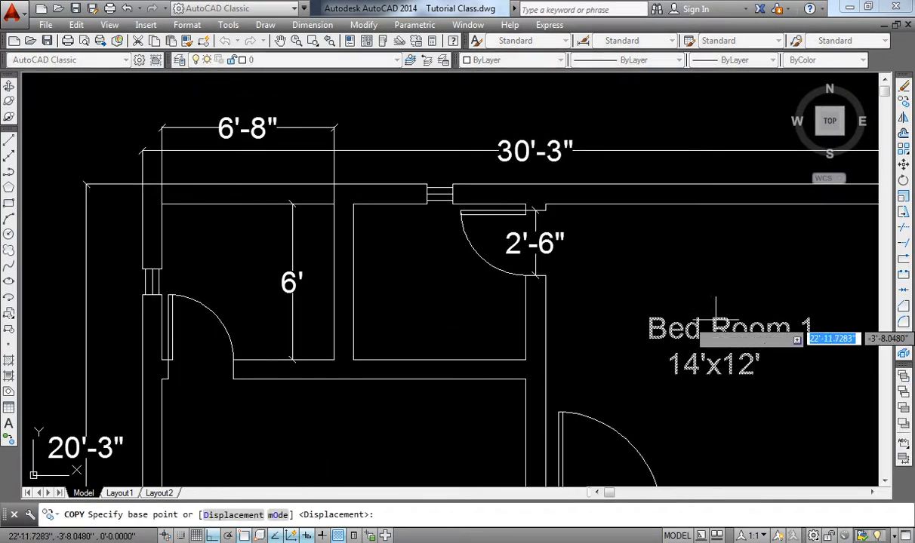
pyautogui.click(733, 300)
pyautogui.press('F8')
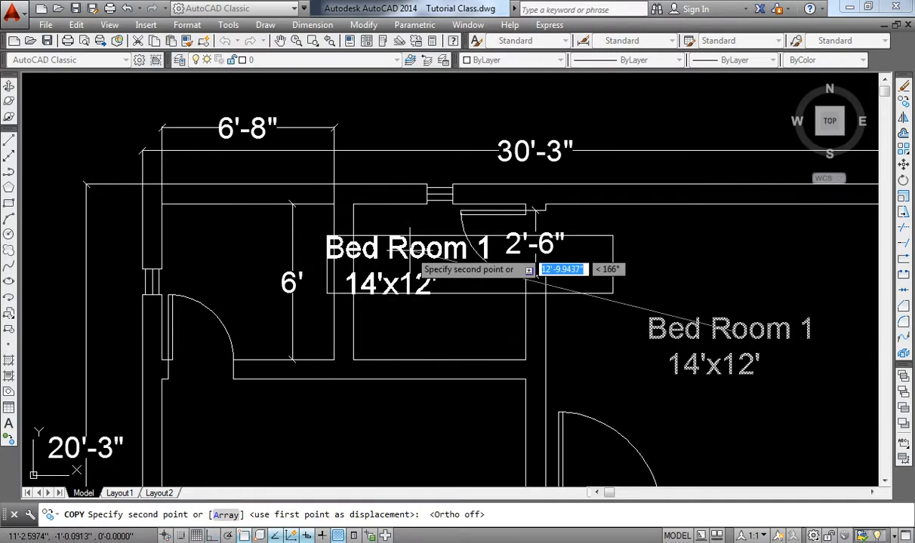
pyautogui.click(441, 290)
pyautogui.press('Return')
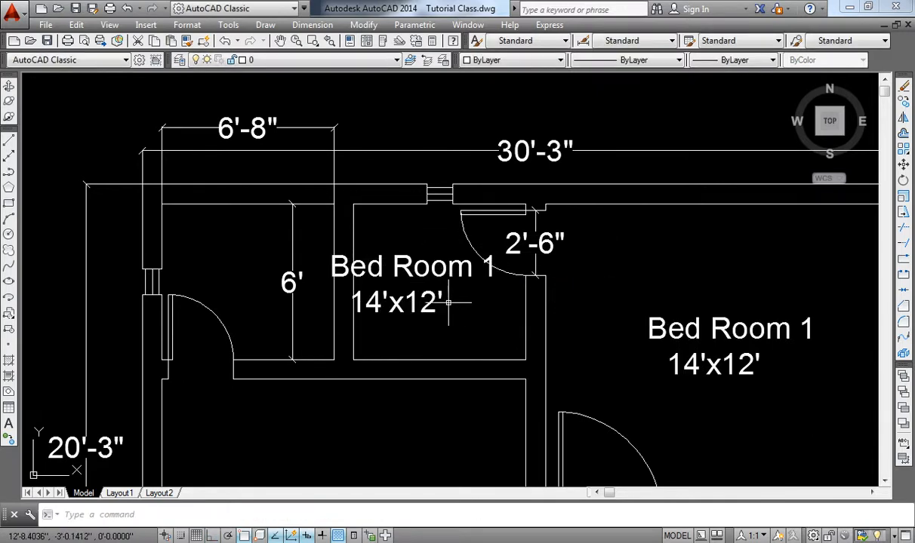
# Set the copied label's text height to 7 and move it right and slightly down to fit inside the small room.
pyautogui.doubleClick(474, 310)
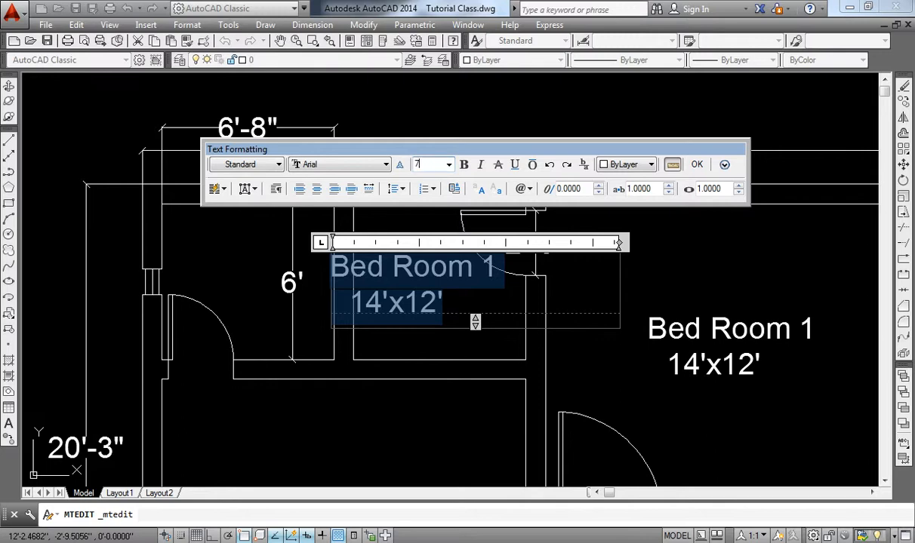
pyautogui.click(697, 165)
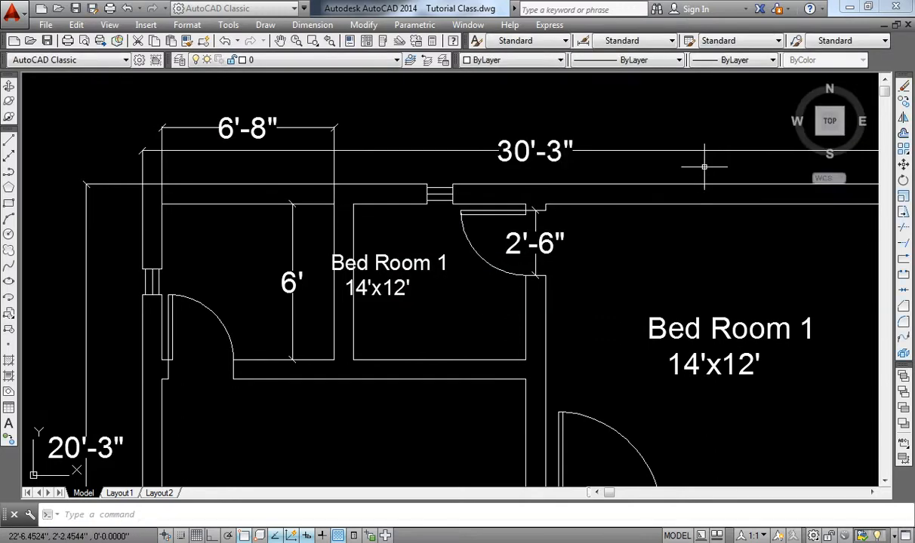
pyautogui.write('m')
pyautogui.press('Return')
pyautogui.click(416, 265)
pyautogui.click(415, 428)
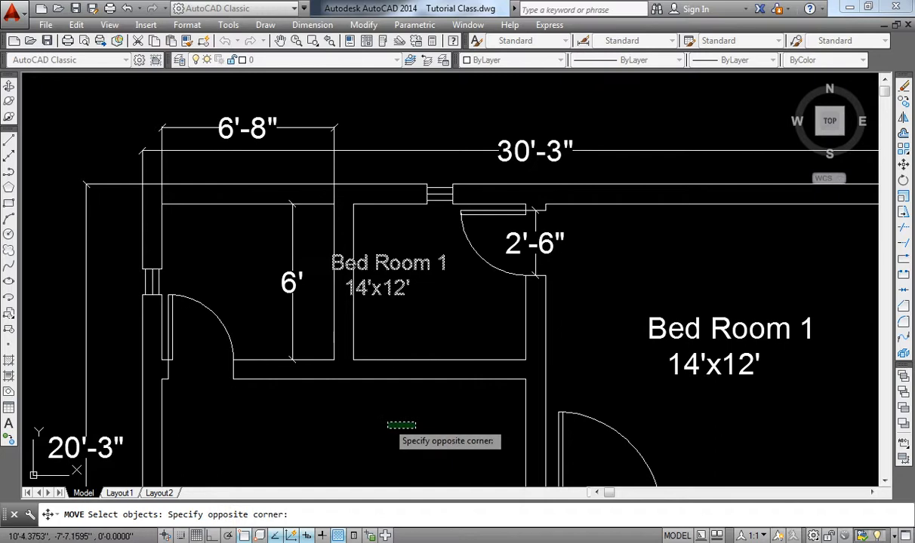
pyautogui.click(387, 424)
pyautogui.press('Return')
pyautogui.click(382, 421)
pyautogui.click(424, 430)
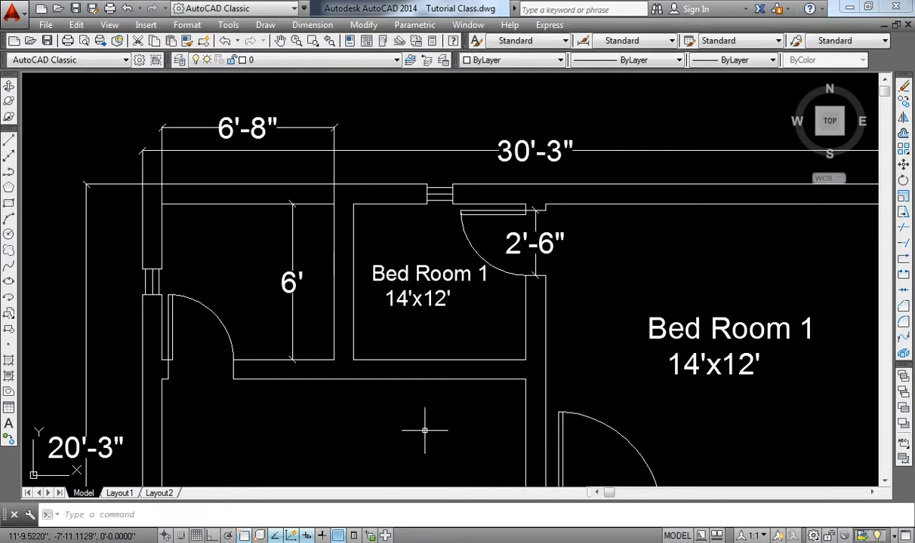
# Replace the copied label's text in the small room with Bath above 6'-8"x6', indenting the name to centre it over the size.
pyautogui.doubleClick(415, 268)
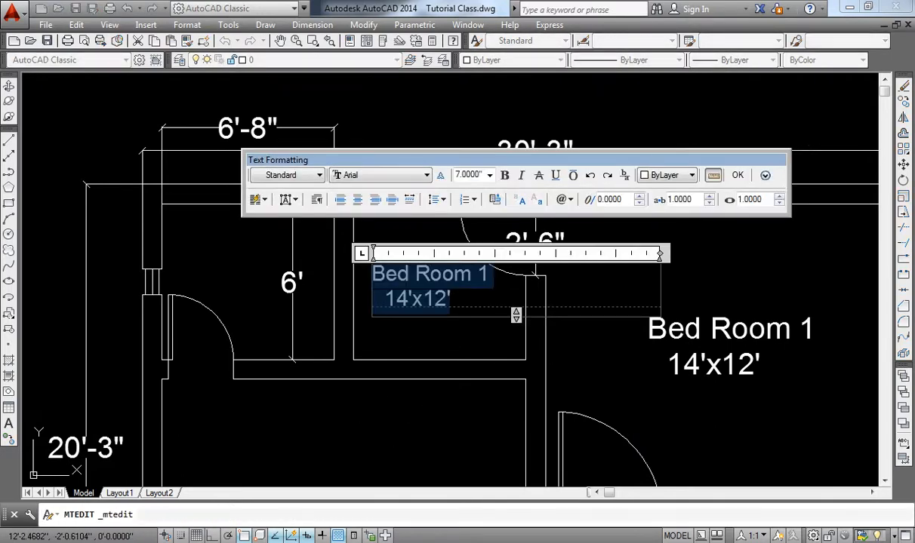
pyautogui.write('Ba')
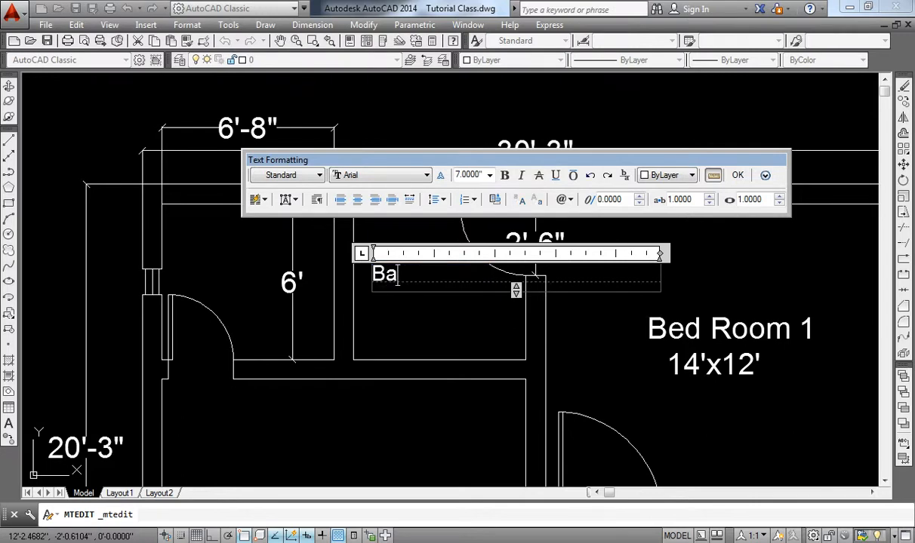
pyautogui.write('th')
pyautogui.press('Return')
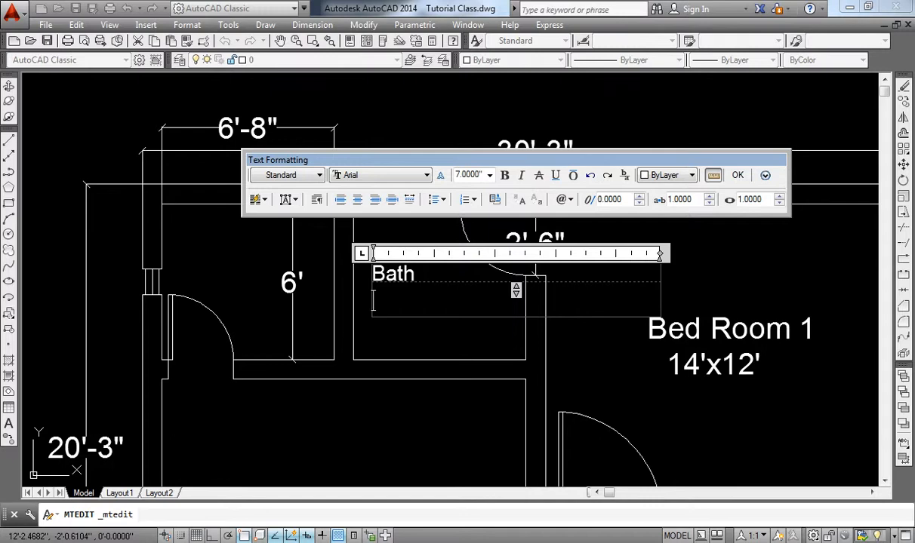
pyautogui.write('6\'-8"x6')
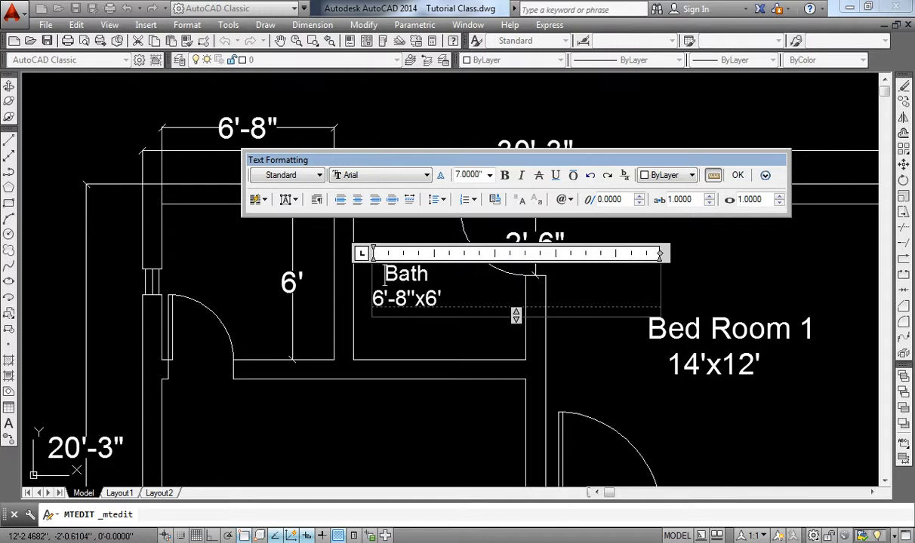
pyautogui.click(737, 175)
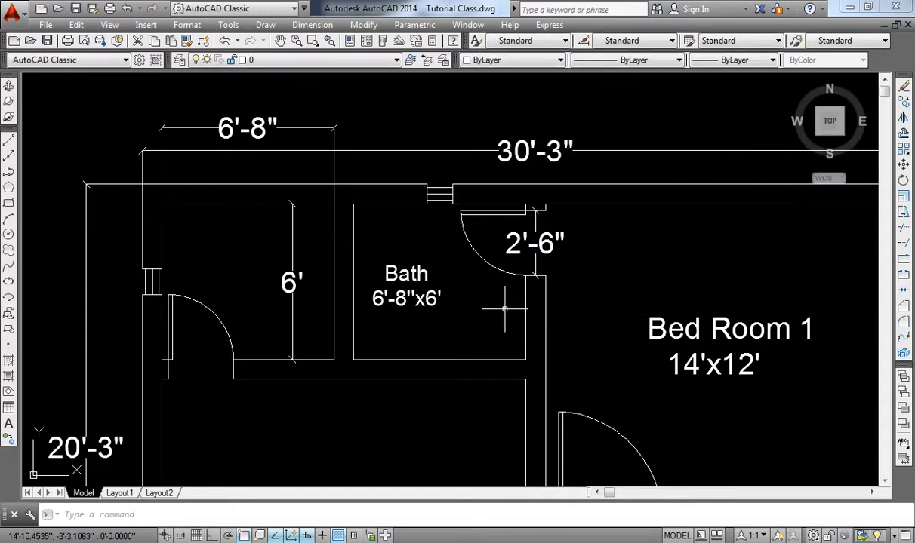
# Move the Bath label about 8" diagonally right and down toward the centre of its room.
pyautogui.write('m')
pyautogui.press('Return')
pyautogui.click(400, 290)
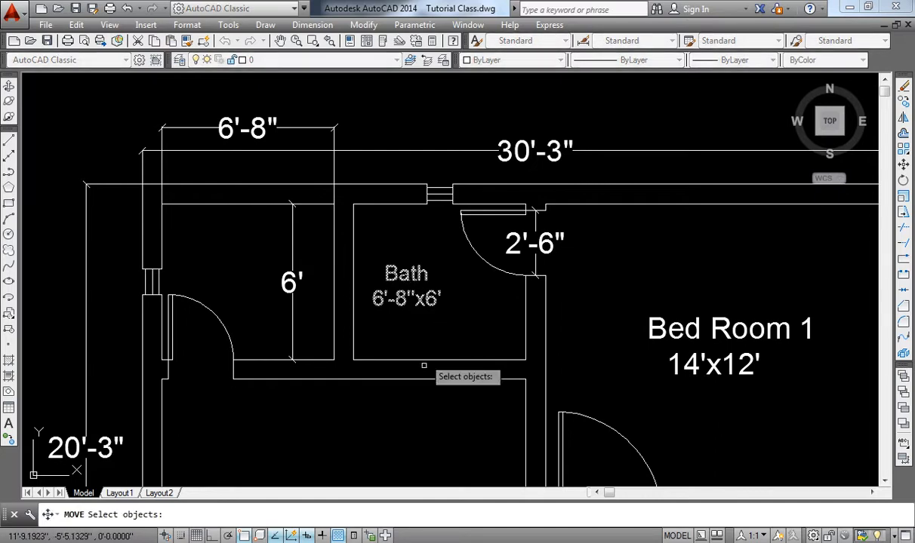
pyautogui.press('Return')
pyautogui.click(408, 420)
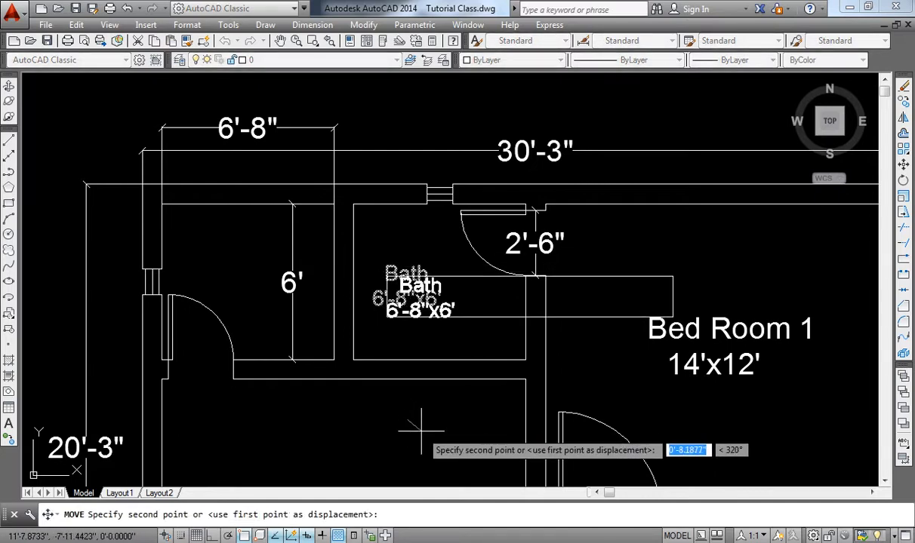
pyautogui.click(421, 432)
# Move the Bath label slightly upward within its room.
pyautogui.press('Return')
pyautogui.click(399, 316)
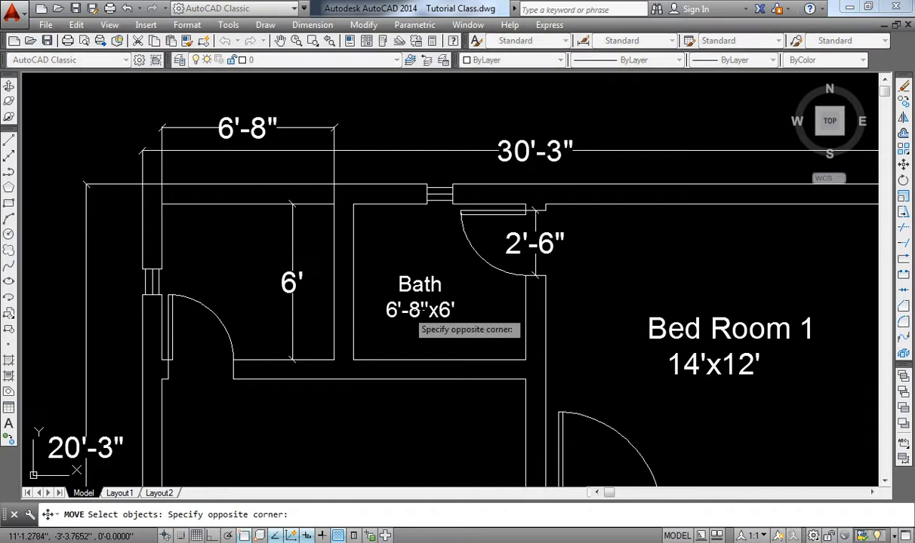
pyautogui.click(417, 411)
pyautogui.press('Return')
pyautogui.click(374, 372)
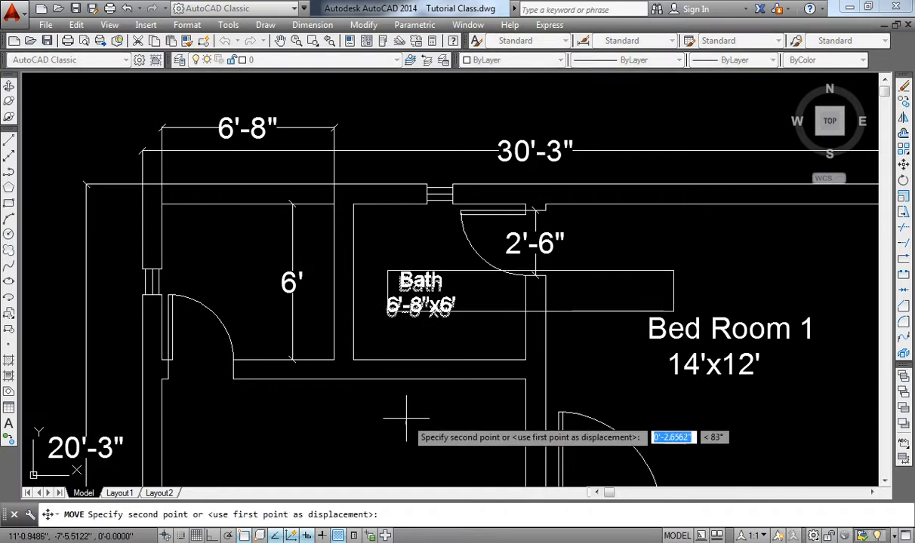
pyautogui.click(374, 360)
# Delete the 6'-8" width and 6' height dimensions of the small corner room left of the Bath.
pyautogui.moveTo(359, 347); pyautogui.dragTo(370, 353, button='middle')
pyautogui.click(299, 281)
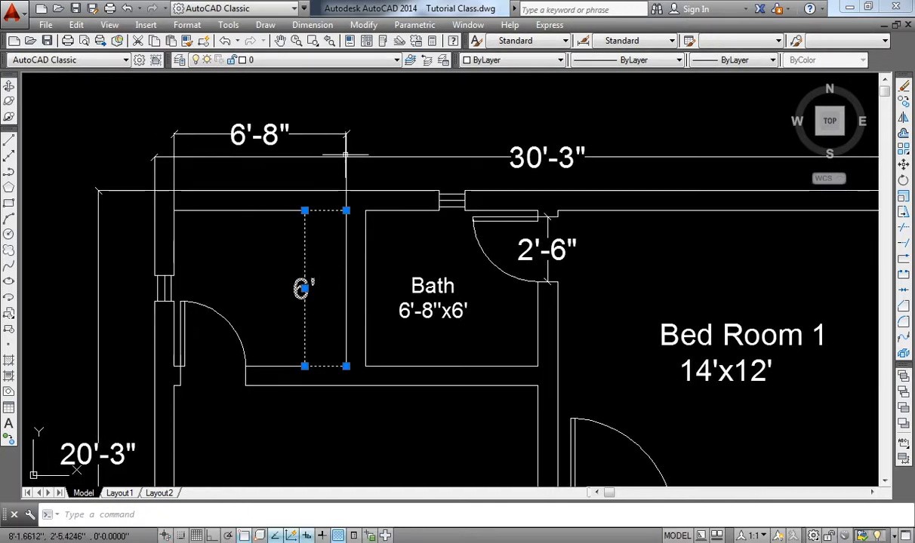
pyautogui.click(334, 135)
pyautogui.press('Delete')
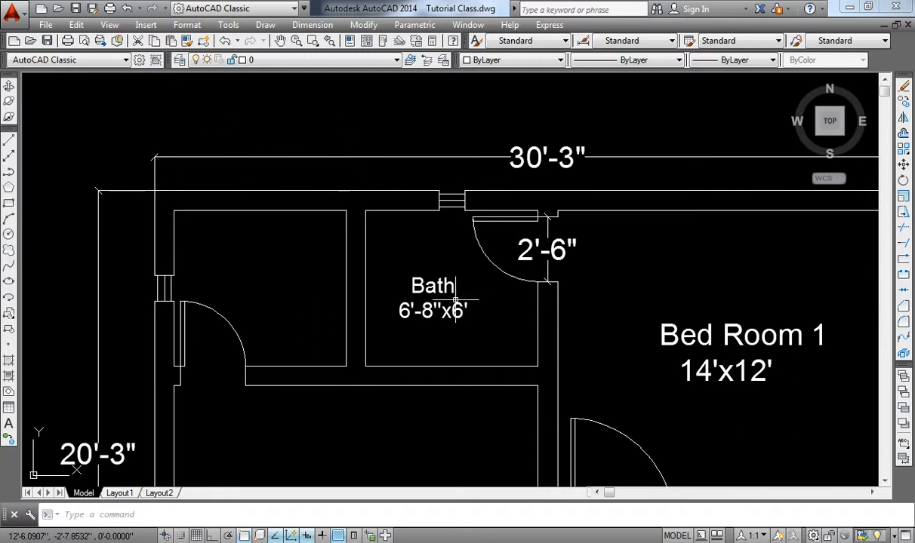
# Nudge the Bath label up by about 3" to refine its centring in the room.
pyautogui.moveTo(456, 305); pyautogui.dragTo(452, 272, button='middle')
pyautogui.write('m')
pyautogui.press('Return')
pyautogui.click(422, 273)
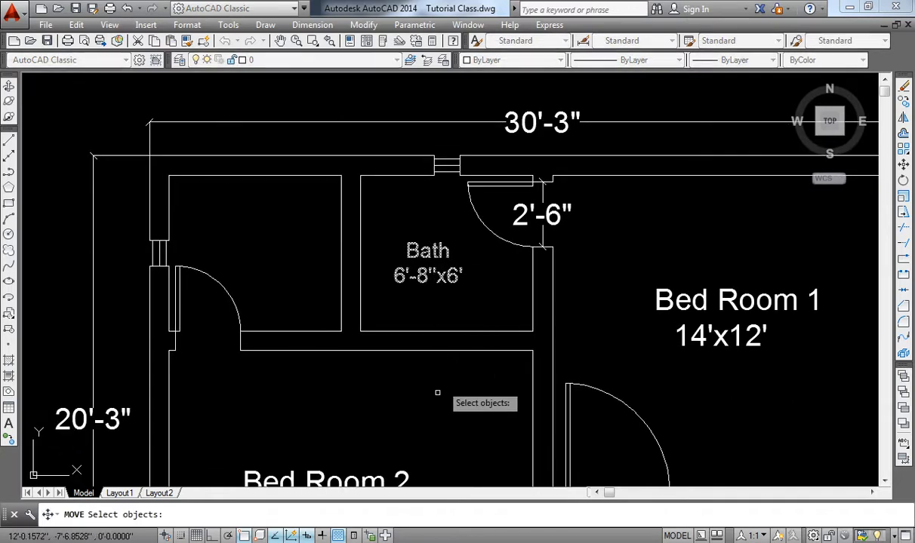
pyautogui.press('Return')
pyautogui.click(434, 408)
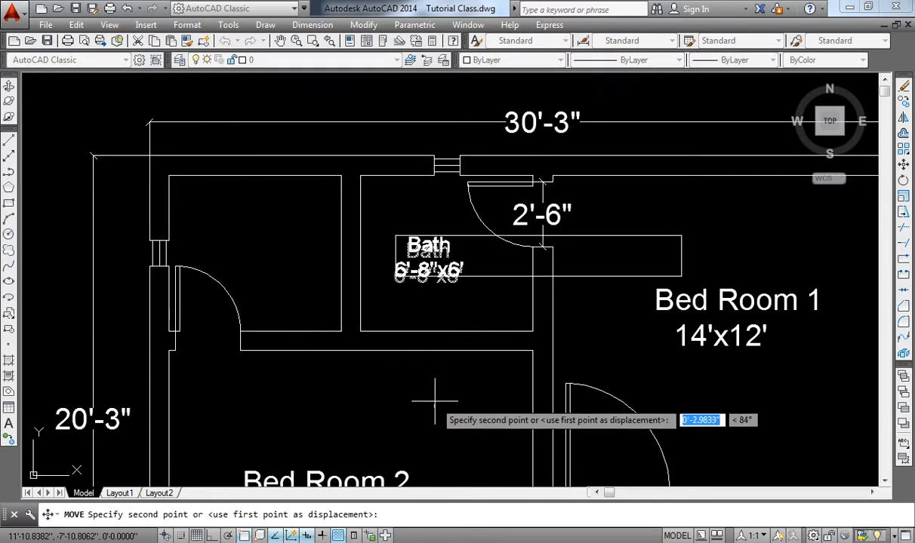
pyautogui.click(435, 403)
# Copy the Bath label about 6'-7" straight left into the small corner room, with Ortho on.
pyautogui.write('c')
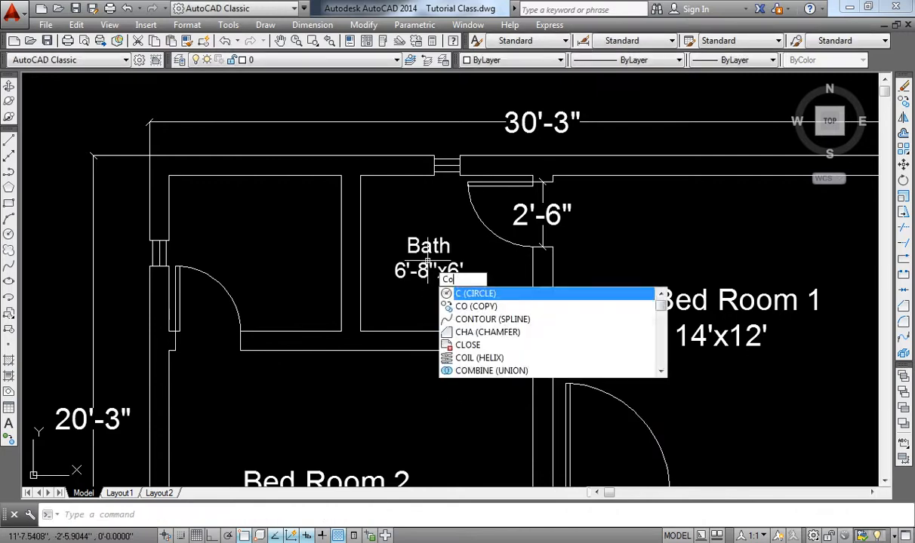
pyautogui.press('Return')
pyautogui.click(428, 253)
pyautogui.press('Return')
pyautogui.rightClick(436, 394)
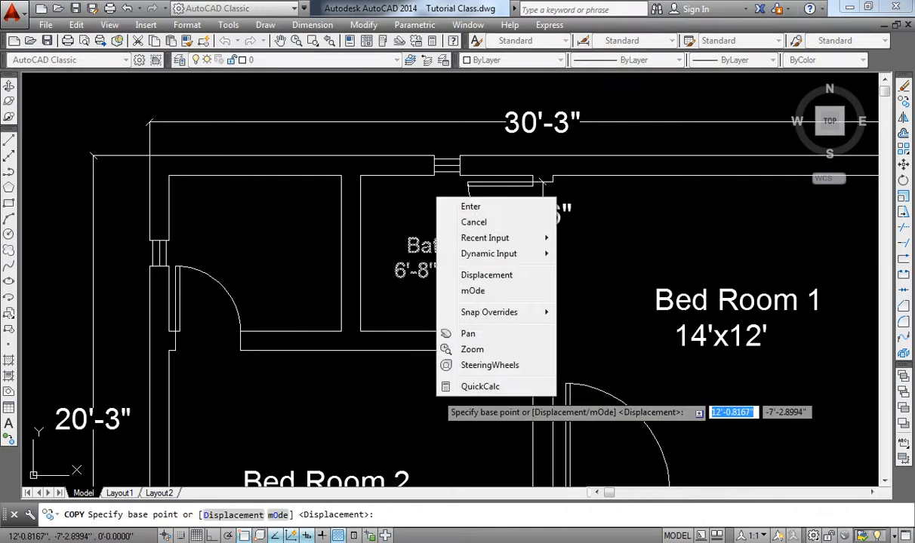
pyautogui.click(436, 344)
pyautogui.click(438, 405)
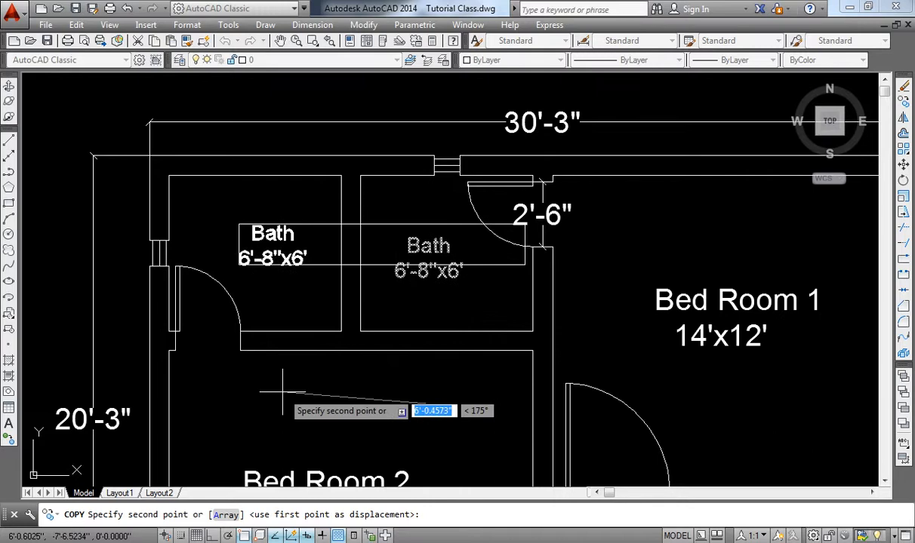
pyautogui.press('F8')
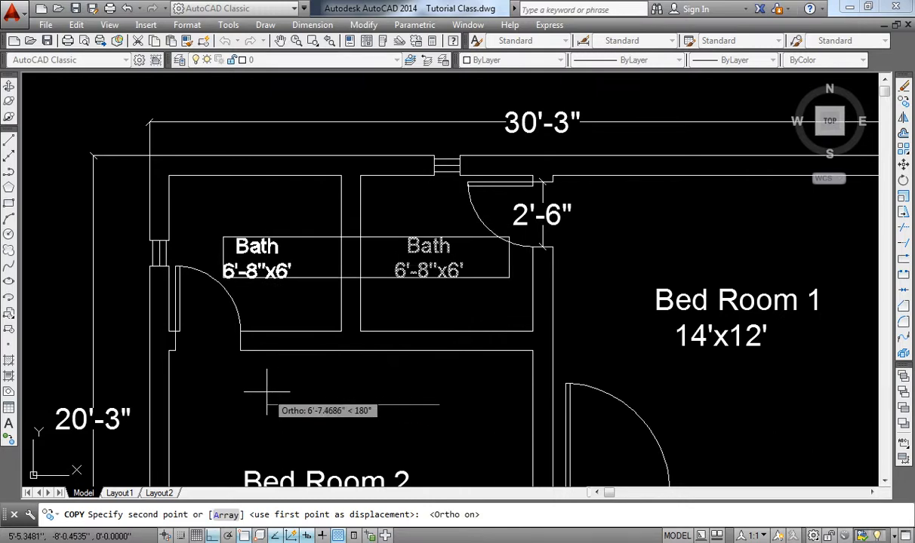
pyautogui.click(266, 392)
pyautogui.press('Return')
pyautogui.scroll(-2, 141, 163)
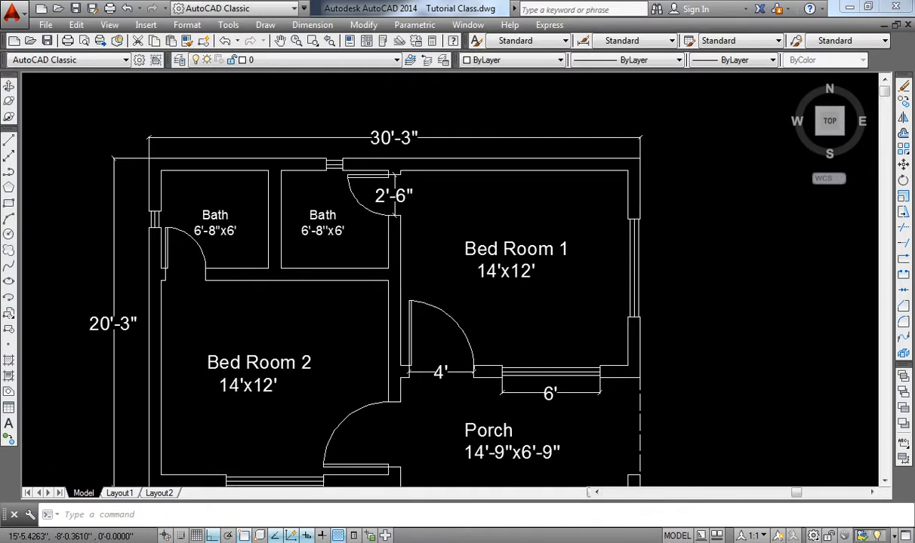
pyautogui.moveTo(401, 308); pyautogui.dragTo(352, 273, button='middle')
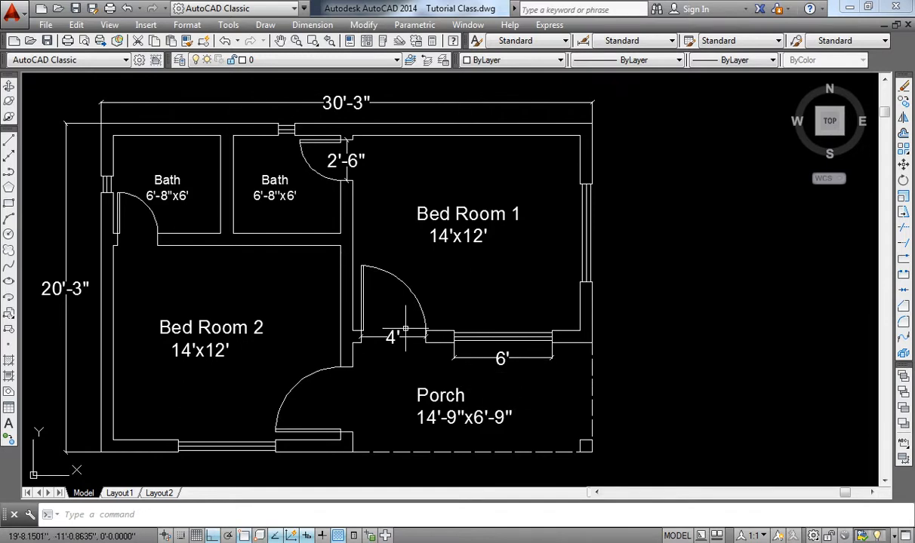
pyautogui.scroll(2, 370, 282)
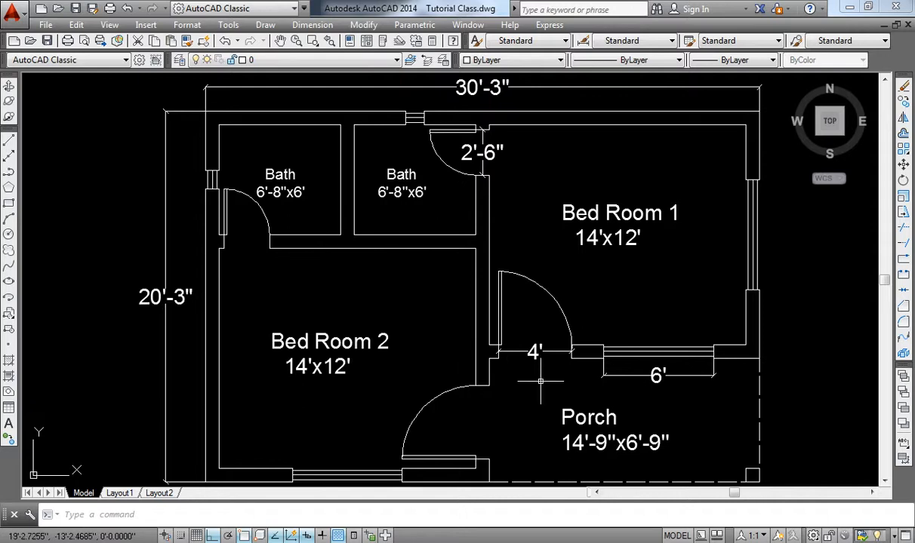
pyautogui.moveTo(469, 400)
pyautogui.mouseDown(button='middle')
pyautogui.moveTo(447, 398)
pyautogui.moveTo(482, 379)
pyautogui.mouseUp(button='middle')
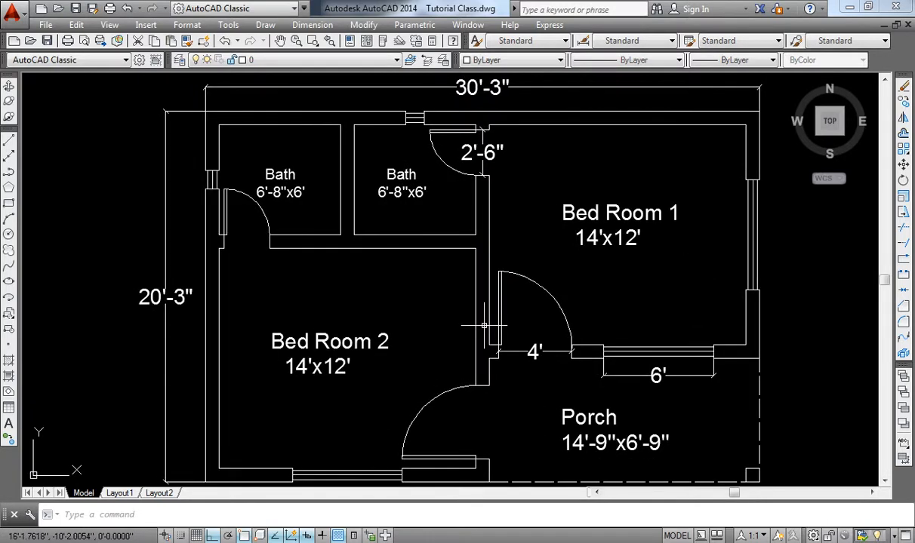